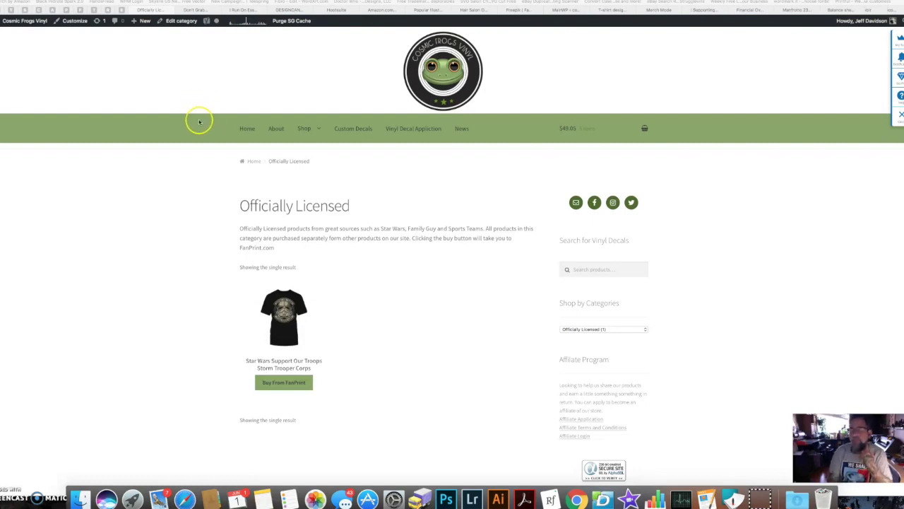
- Open the store's T-Shirts Unisex-Mens clothing category and look through its product listings
left_click(309, 130)
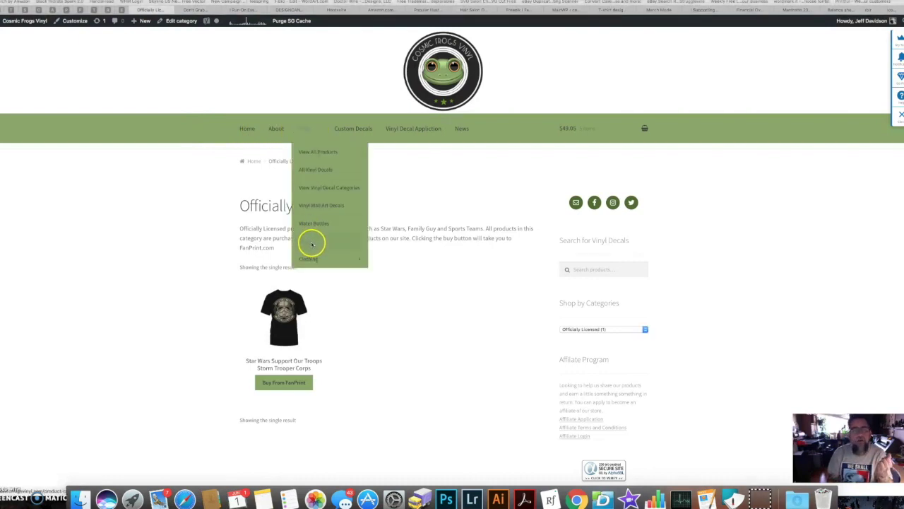
mouse_move(315, 258)
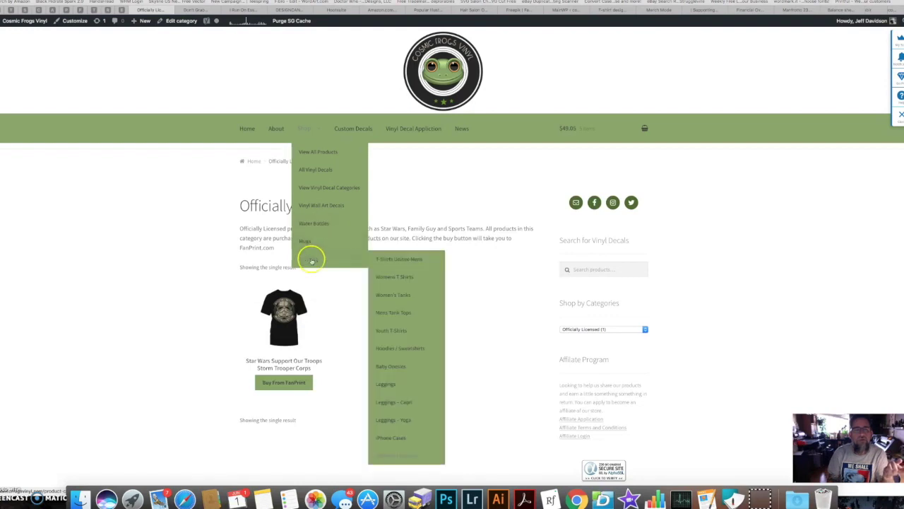
left_click(382, 258)
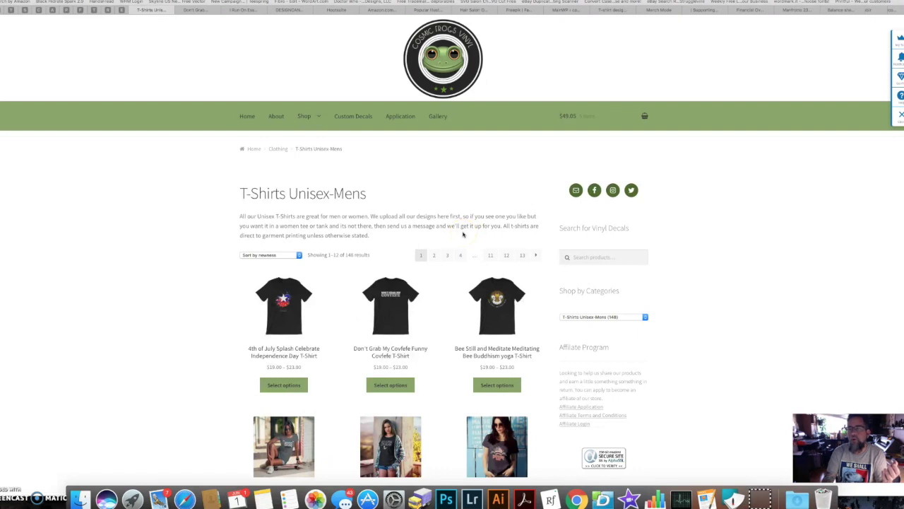
scroll(463, 235, "down", 3)
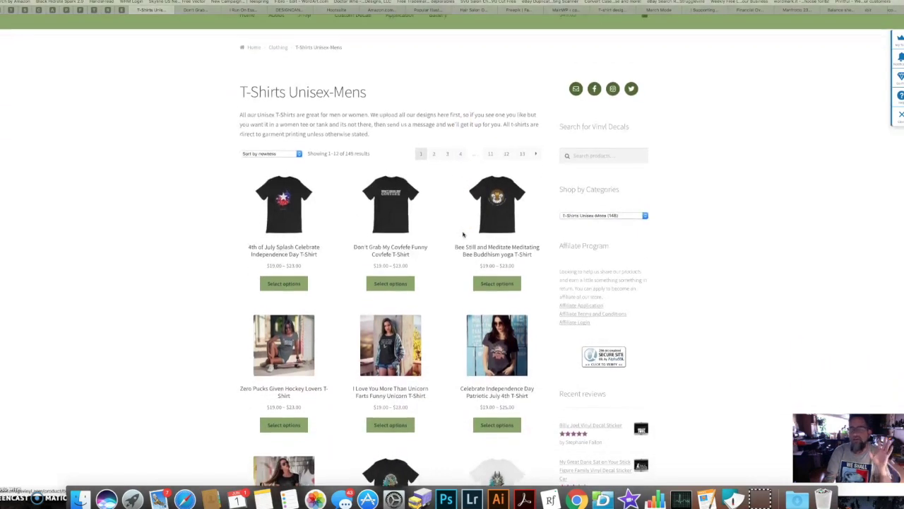
scroll(463, 235, "up", 3)
scroll(462, 235, "down", 4)
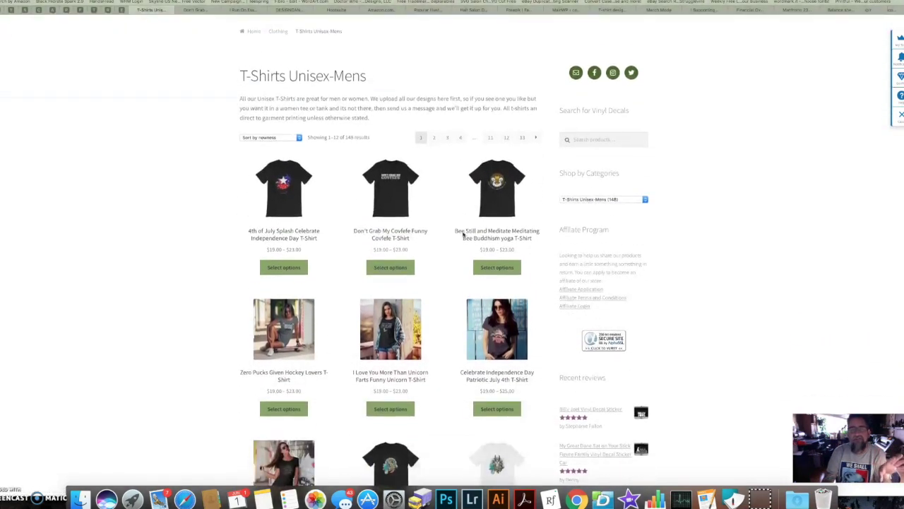
scroll(463, 234, "down", 2)
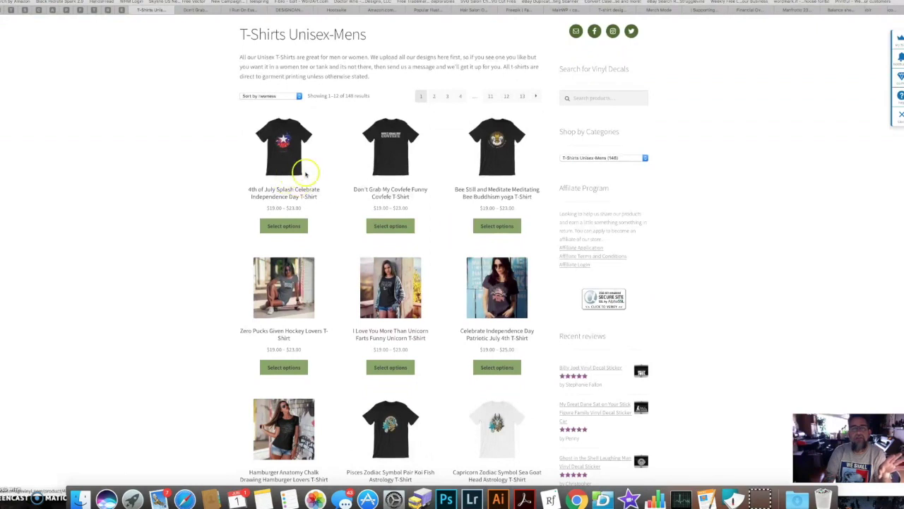
scroll(322, 318, "down", 2)
scroll(325, 322, "down", 2)
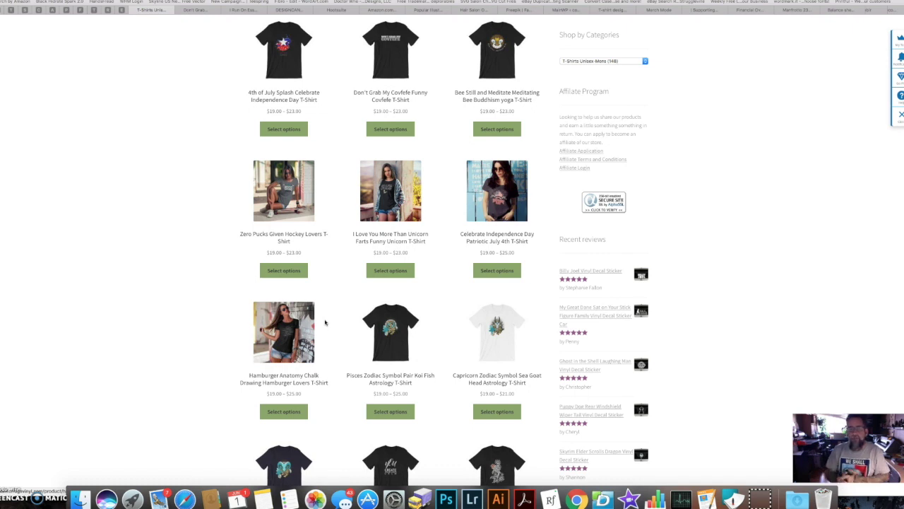
- Switch to the FanPrint page, open the Fan Dashboard and look over the list of campaigns
left_click(81, 10)
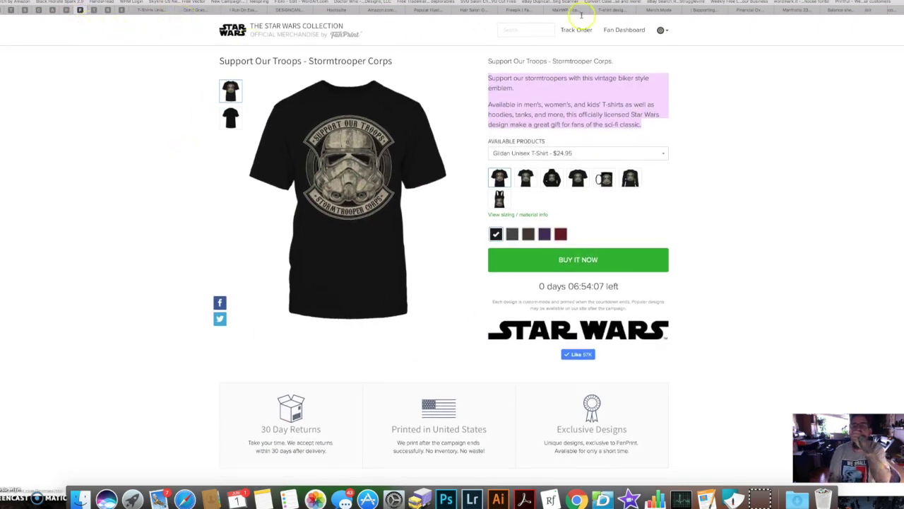
left_click(618, 31)
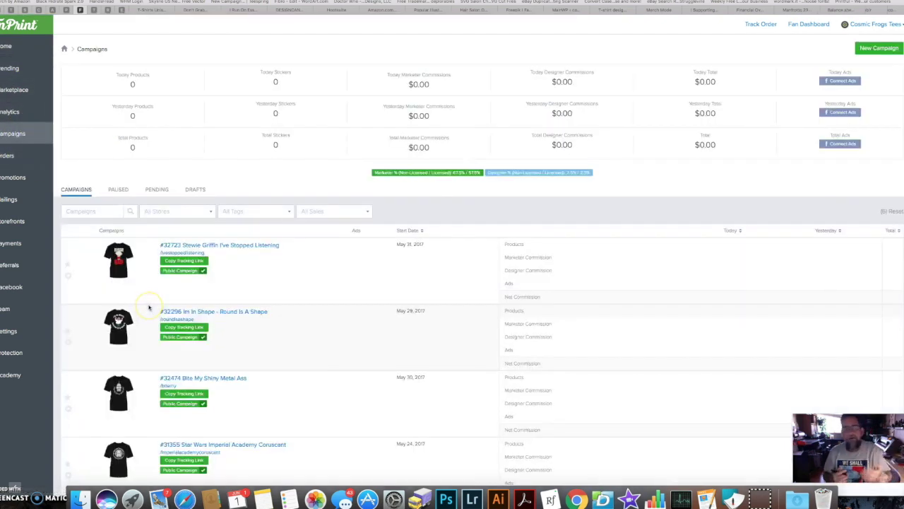
scroll(149, 308, "down", 3)
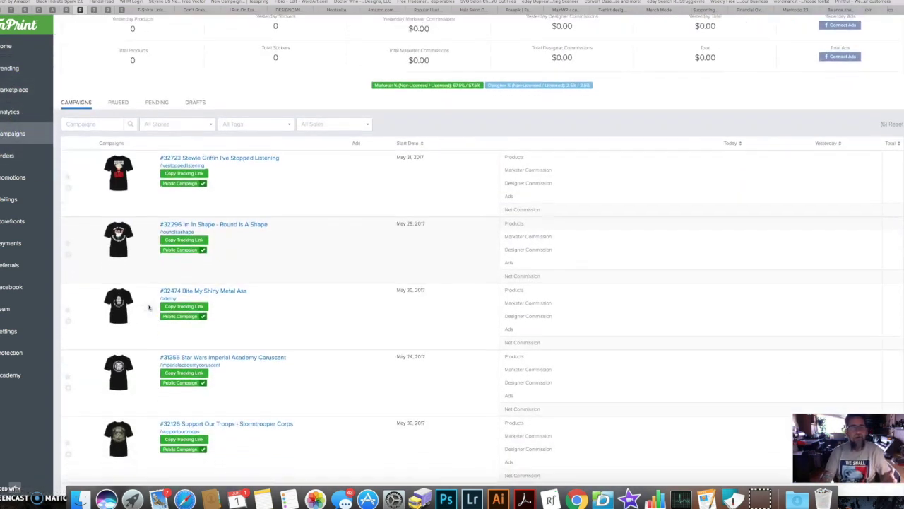
mouse_move(131, 308)
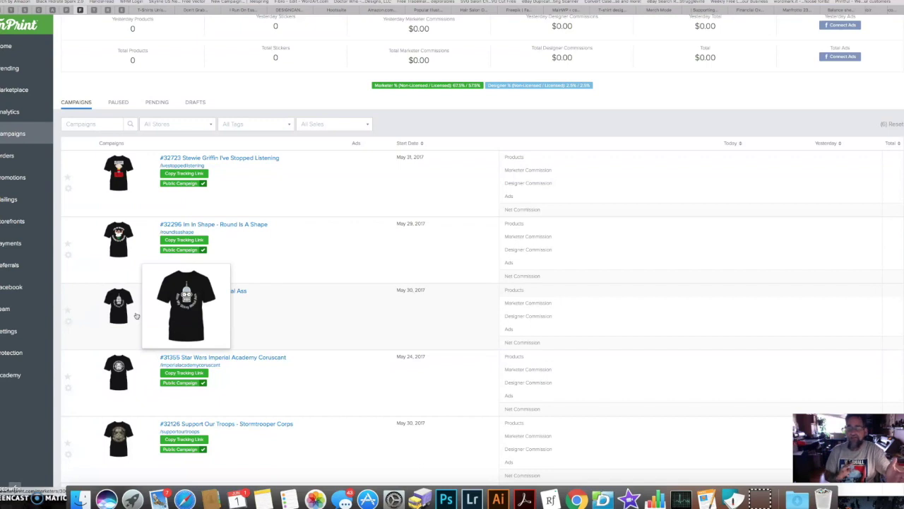
- Browse the public shirt designs in the FanPrint Marketplace and examine the available license filter options
left_click(17, 91)
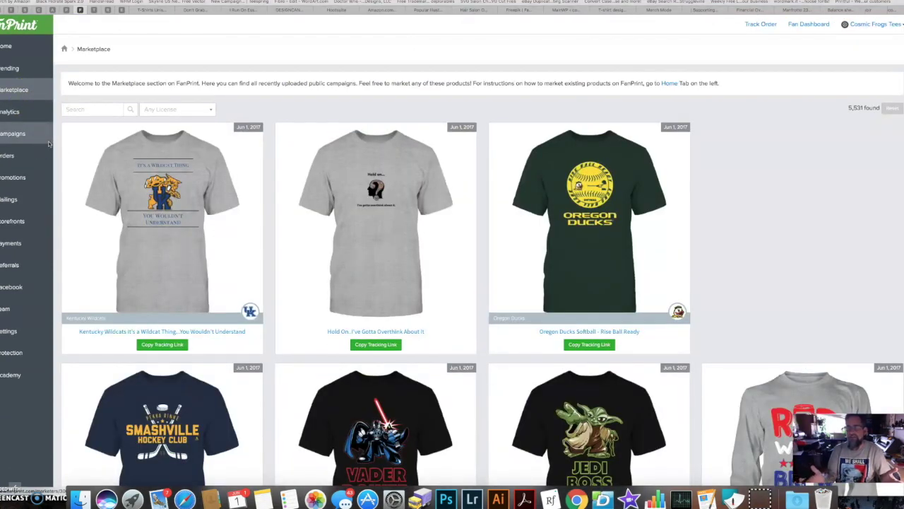
scroll(48, 144, "down", 8)
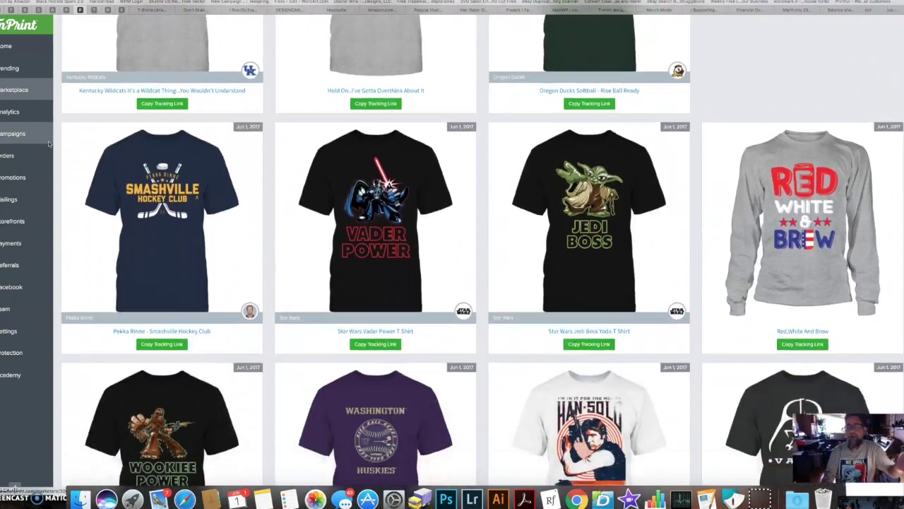
scroll(218, 126, "up", 8)
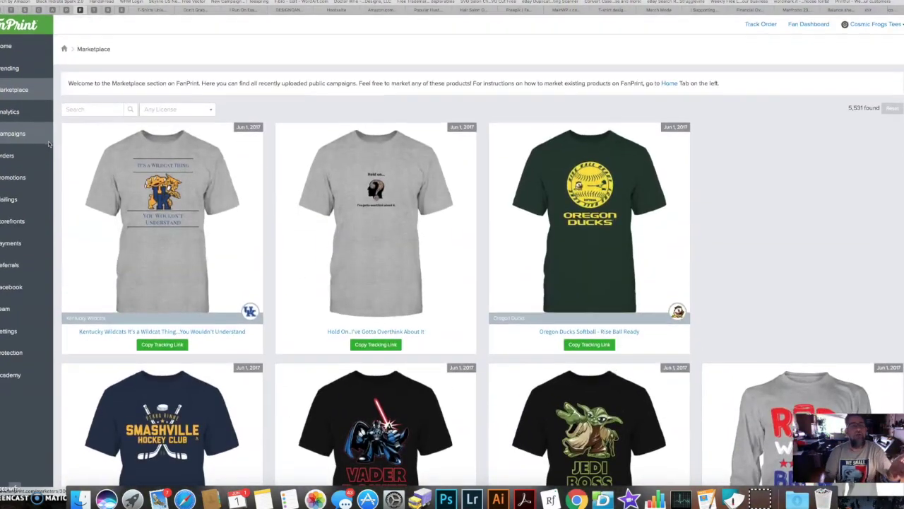
left_click(209, 111)
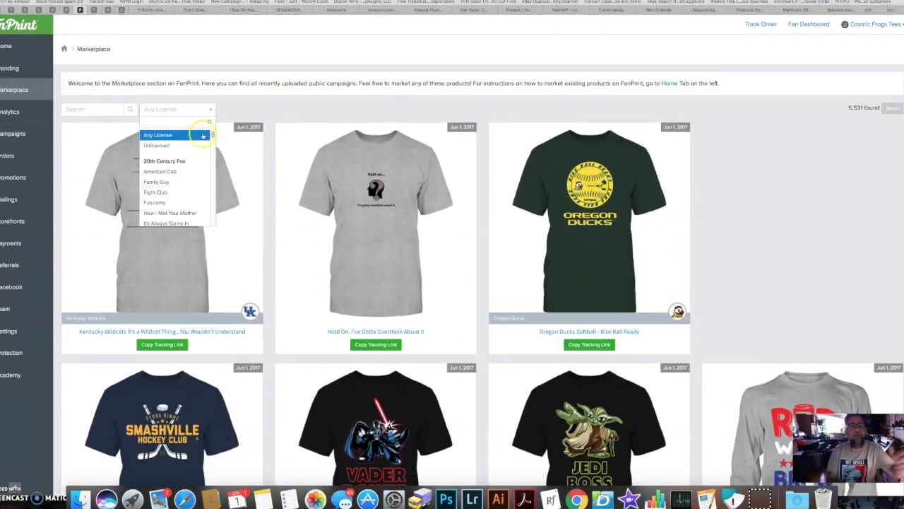
mouse_move(211, 132)
left_mouse_down()
mouse_move(215, 165)
mouse_move(211, 131)
left_mouse_up()
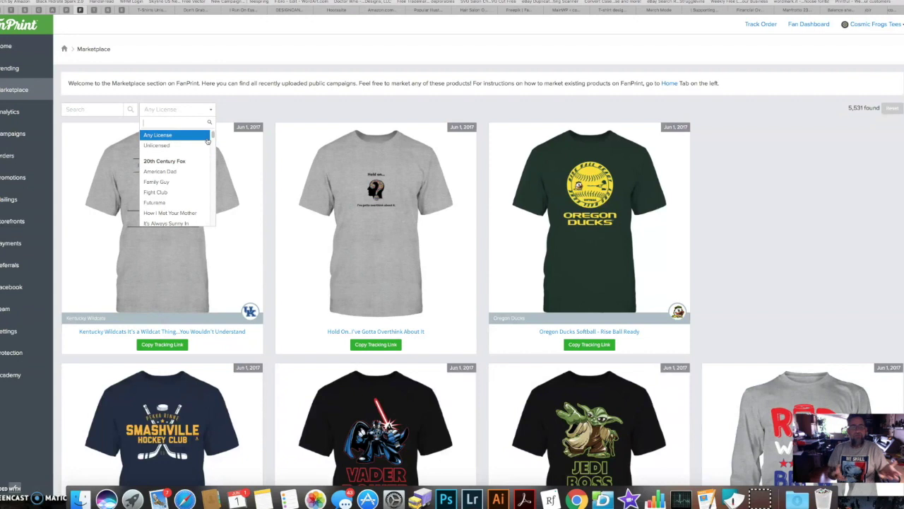
left_click(173, 346)
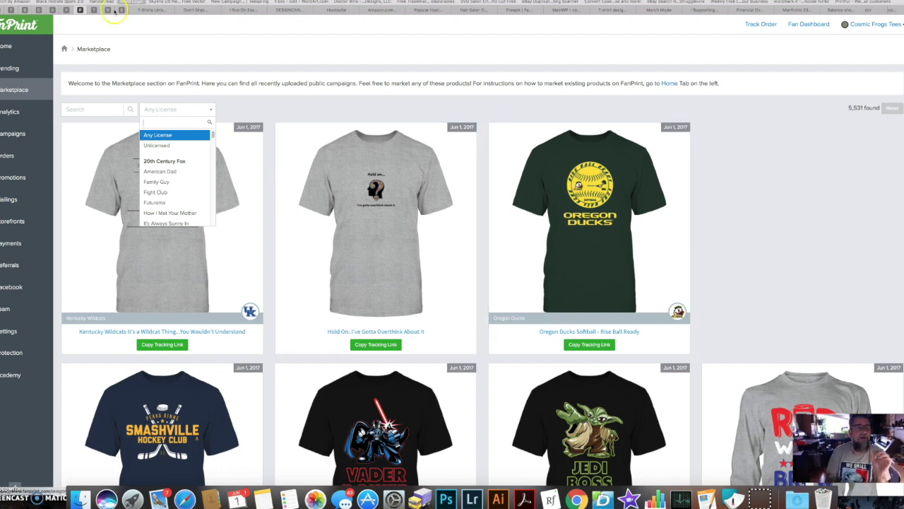
left_click(764, 187)
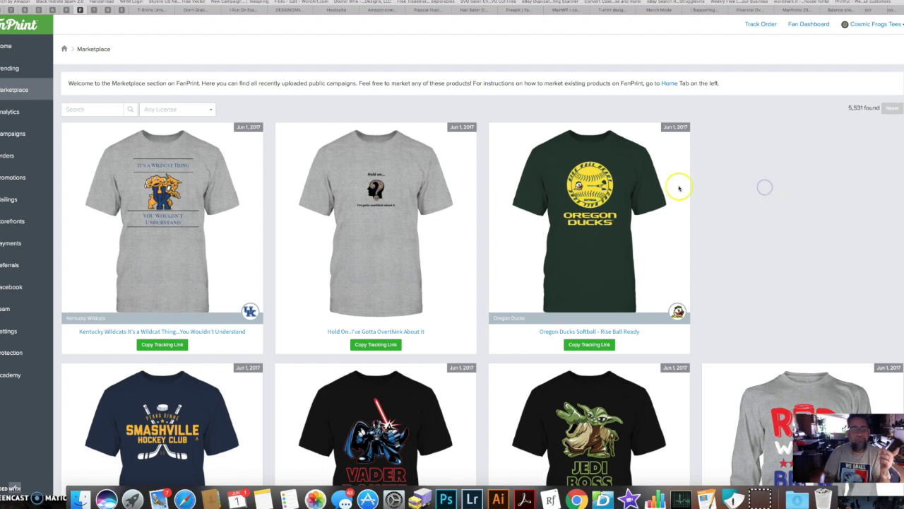
- From the campaigns list, open the Stewie Griffin I've Stopped Listening campaign and go to its public product page
left_click(13, 135)
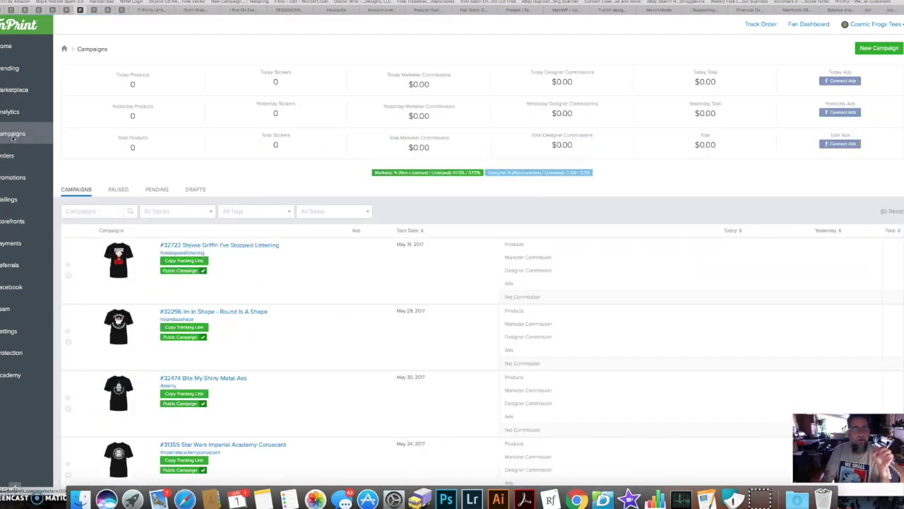
mouse_move(118, 260)
left_click(120, 261)
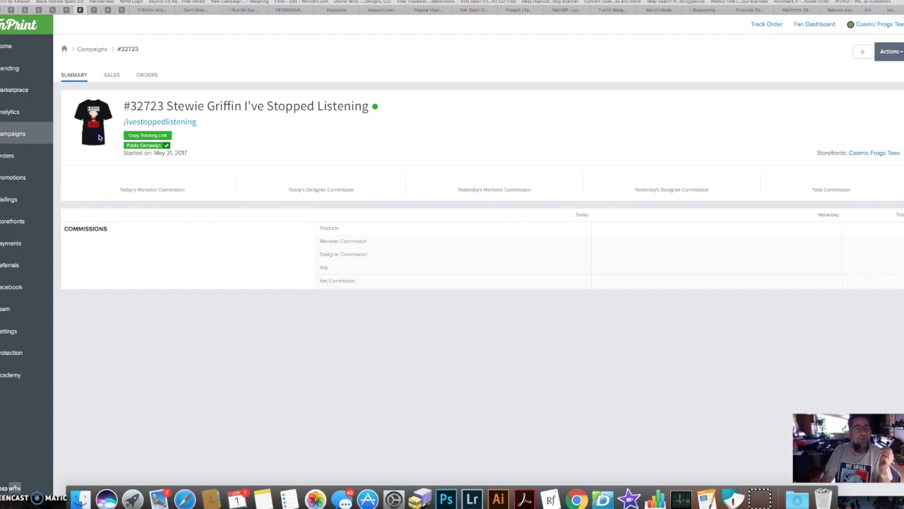
left_click(165, 122)
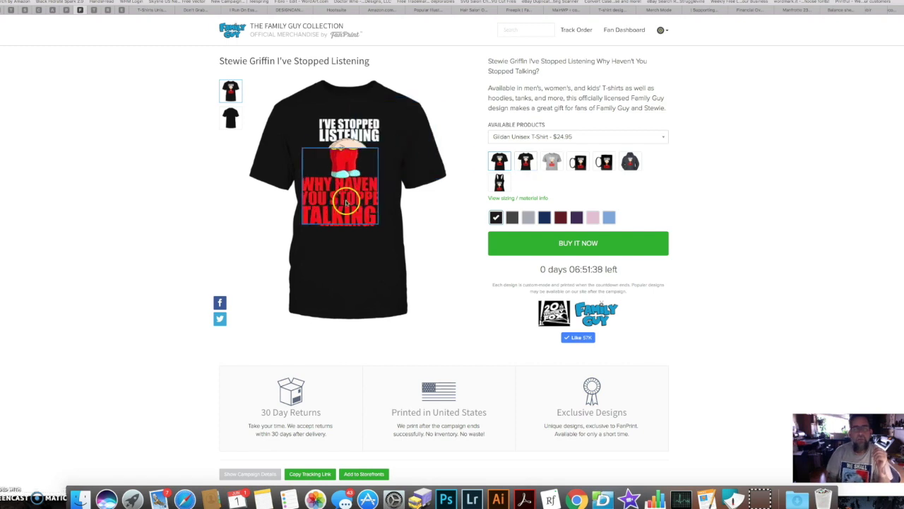
- Save the Stewie shirt's design image to the Desktop under the name stewie
right_click(346, 202)
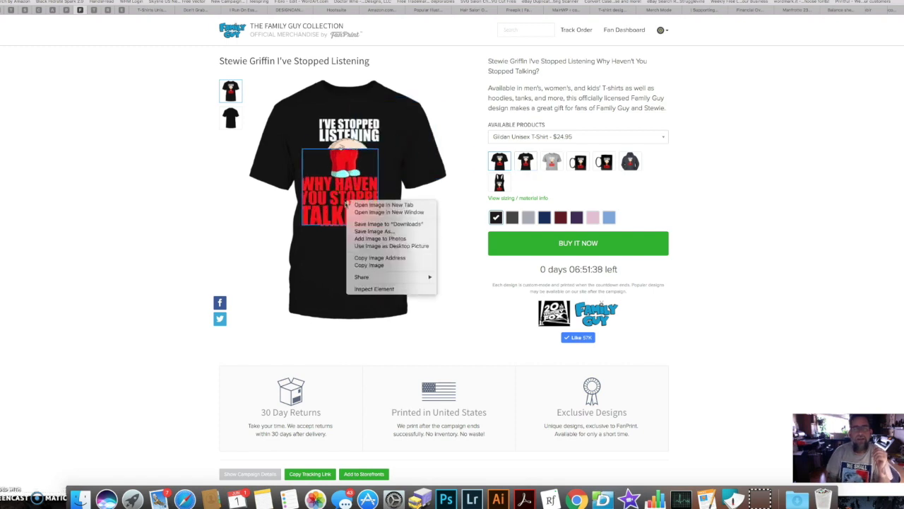
left_click(382, 232)
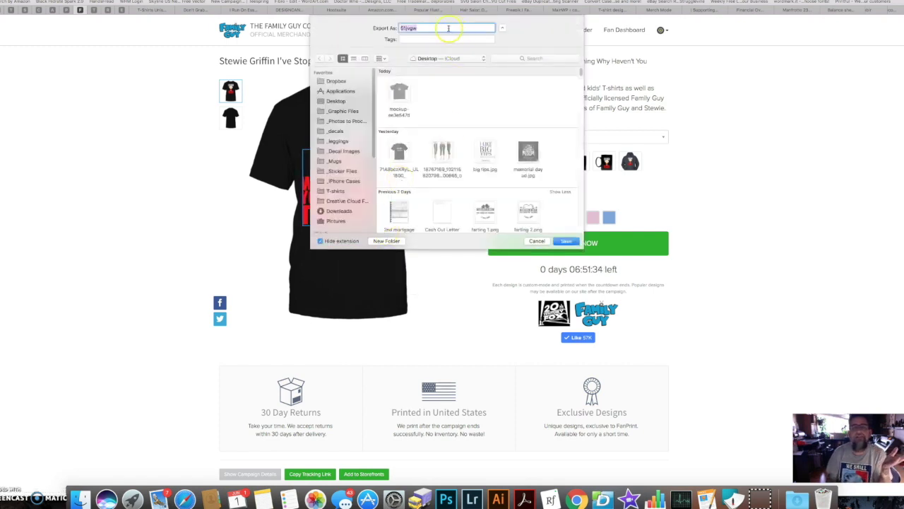
type("stewie")
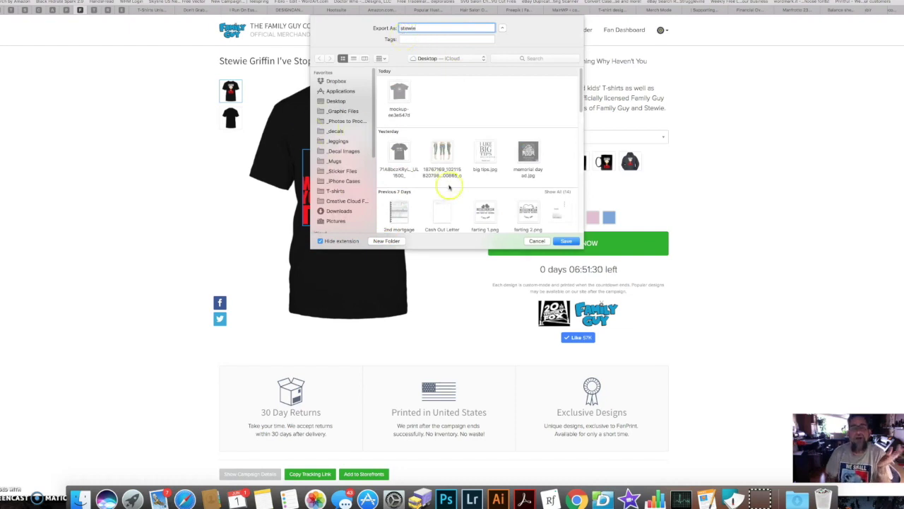
left_click(566, 240)
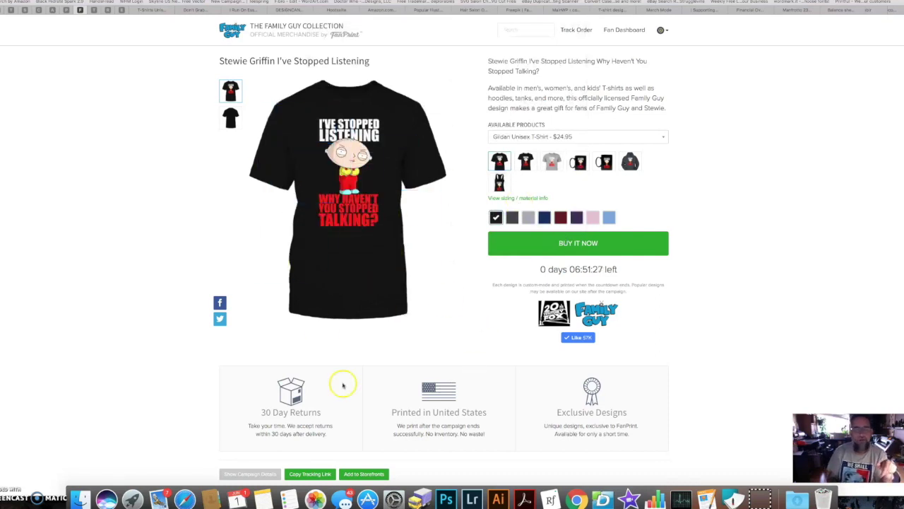
- Switch to the Cosmic Frogs Vinyl WordPress admin and start a new blank product
scroll(313, 456, "down", 2)
scroll(312, 455, "down", 1)
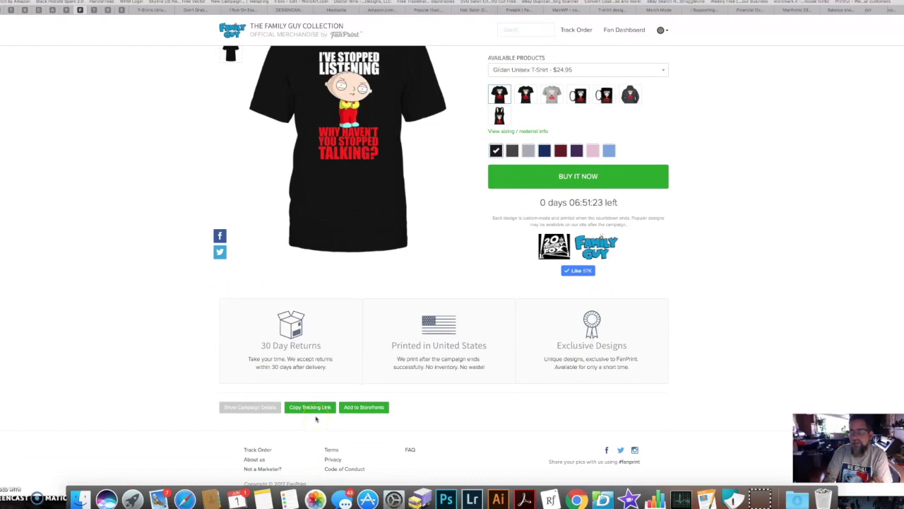
left_click(39, 10)
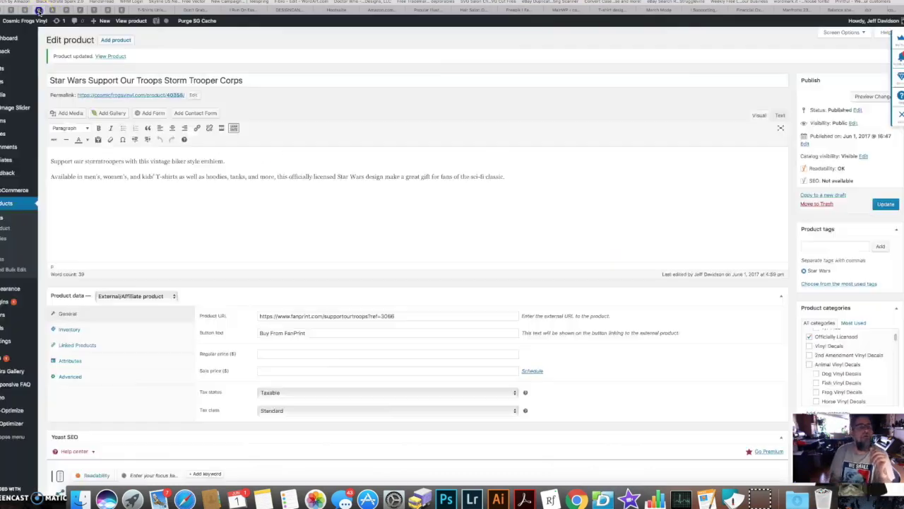
left_click(6, 224)
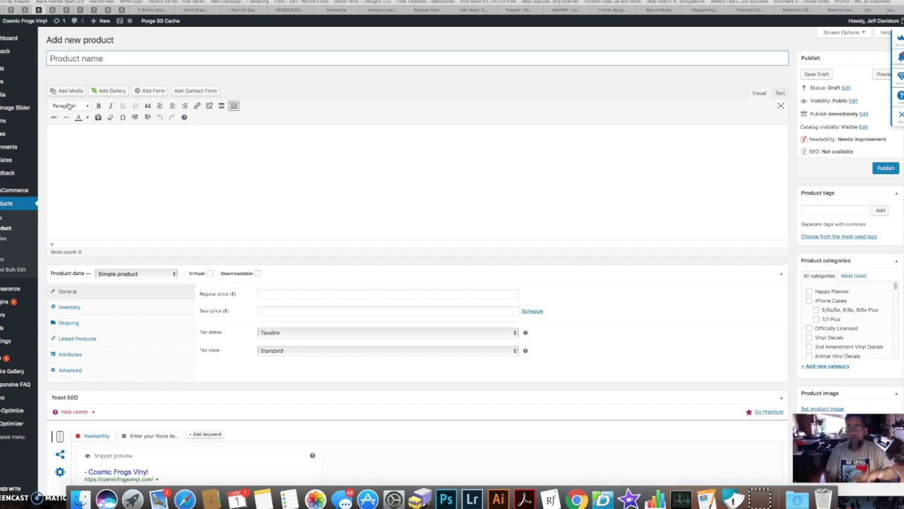
left_click(108, 59)
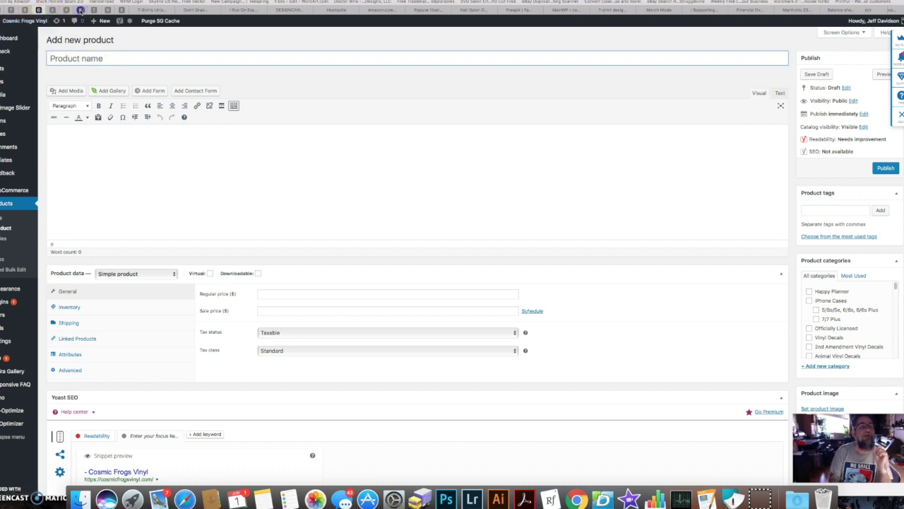
- Copy the title Stewie Griffin I've Stopped Listening from the FanPrint page and paste it as the new product's name
left_click(79, 10)
scroll(226, 160, "up", 2)
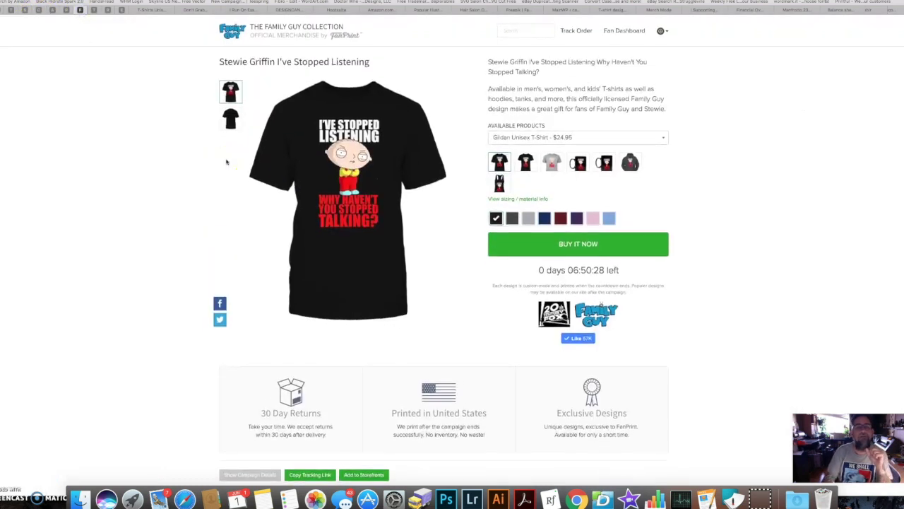
left_click_drag(219, 61, 364, 55)
key("super+c")
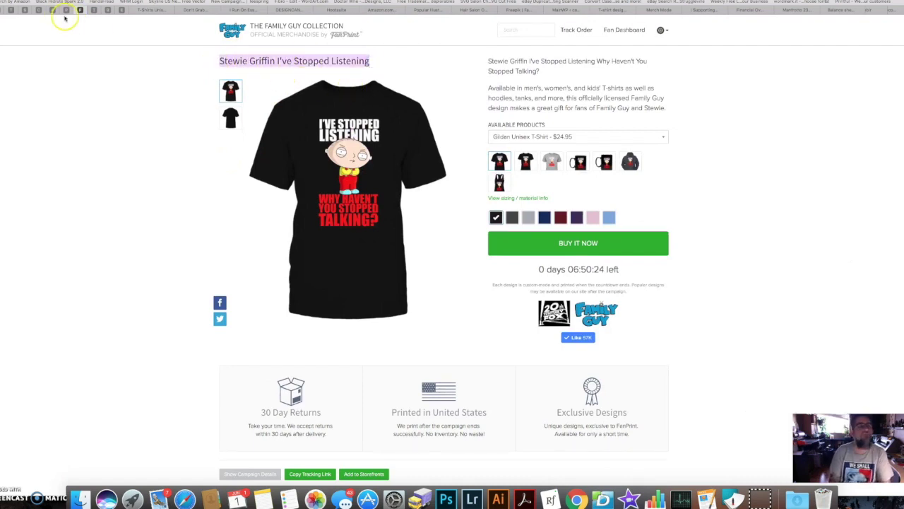
left_click(39, 9)
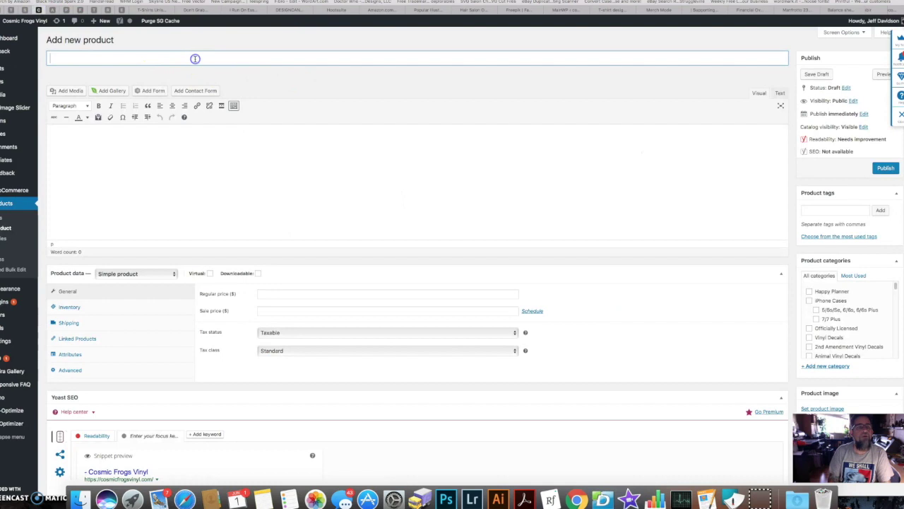
key("super+v")
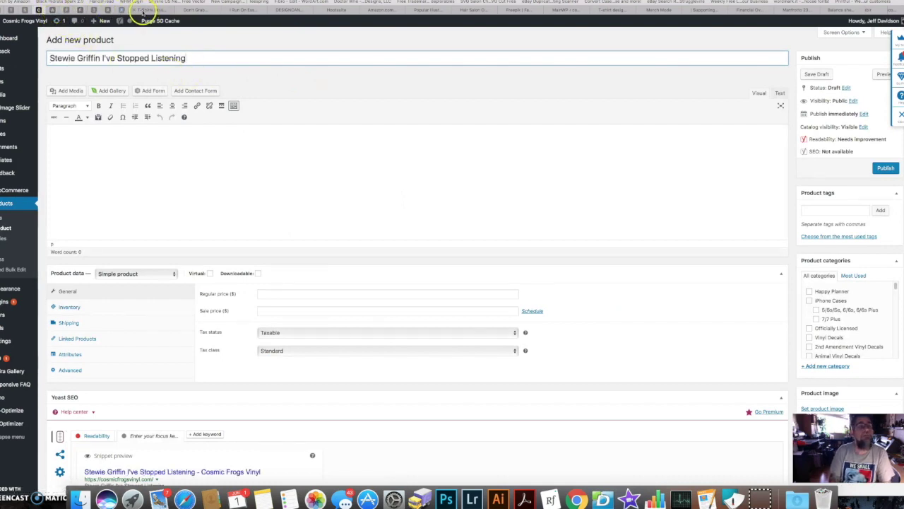
- Copy the full description of the Stewie shirt from the FanPrint page and paste it as the new WooCommerce product's description
left_click(77, 11)
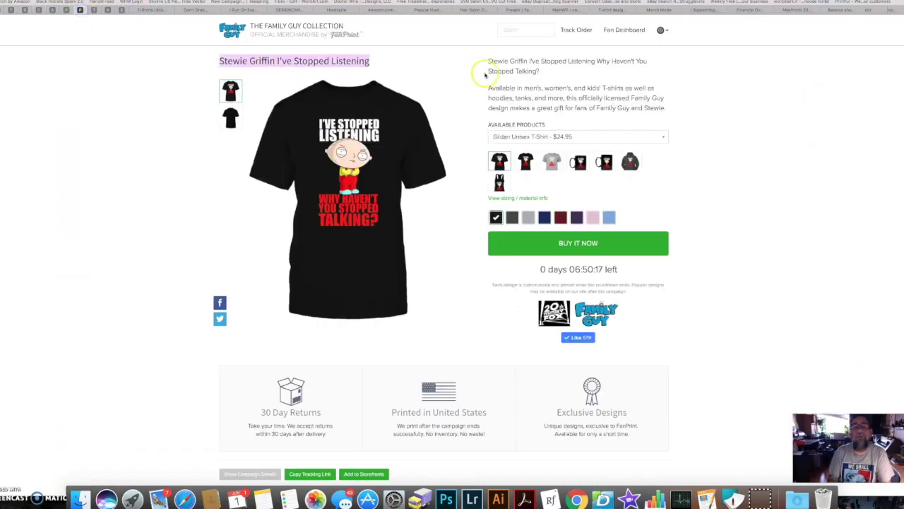
left_click(490, 62)
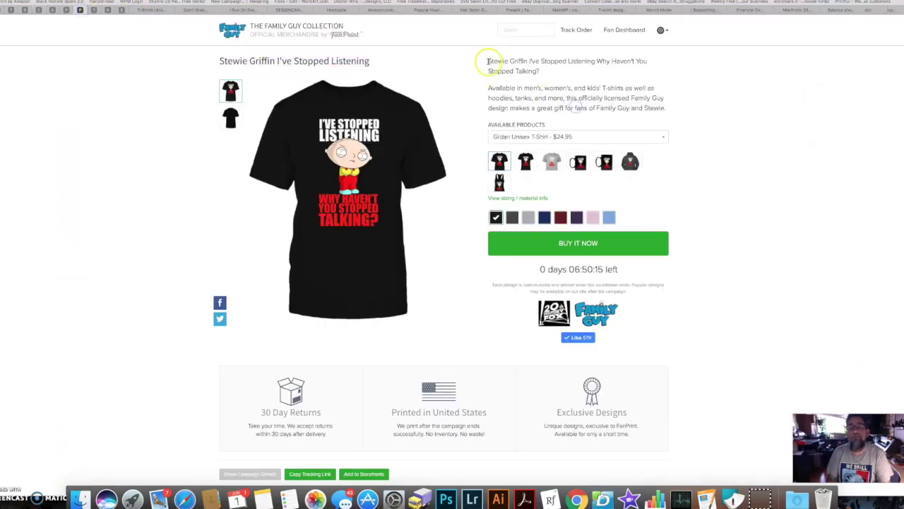
left_click_drag(487, 61, 538, 76)
left_click_drag(487, 63, 667, 109)
key("super+c")
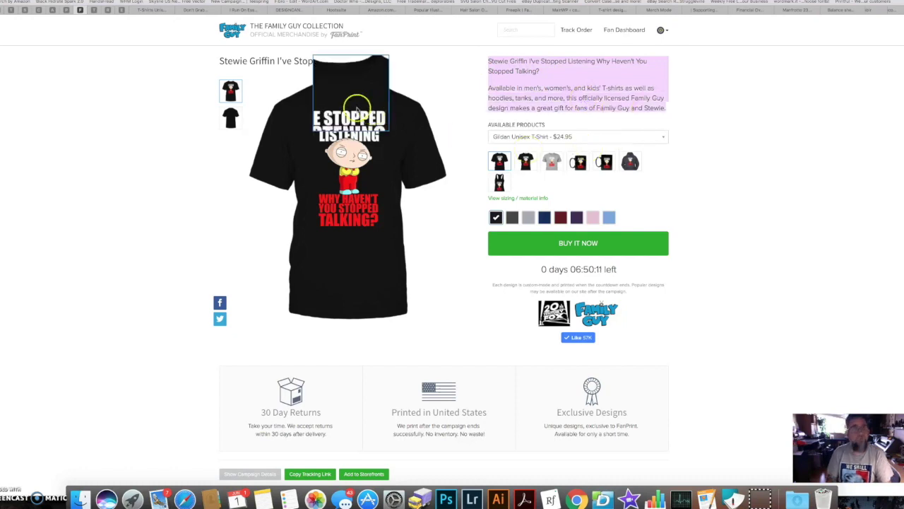
left_click(55, 10)
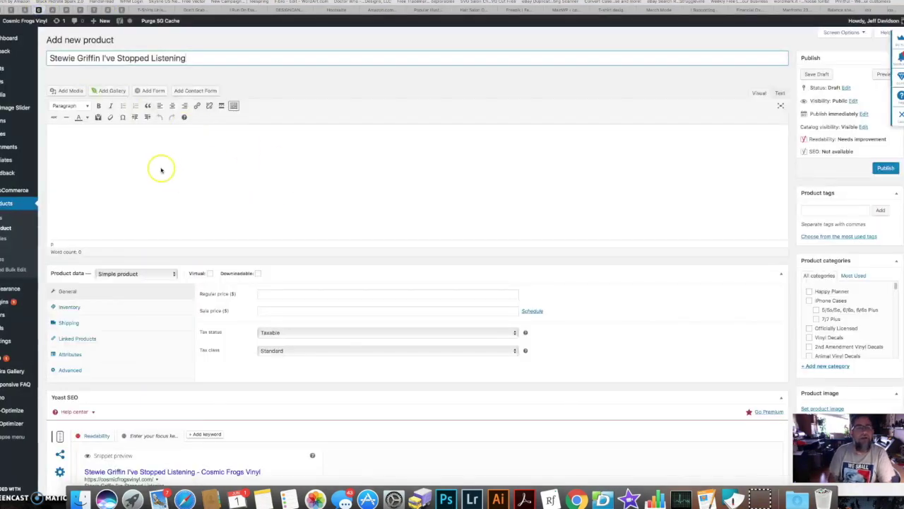
left_click(147, 147)
key("super+v")
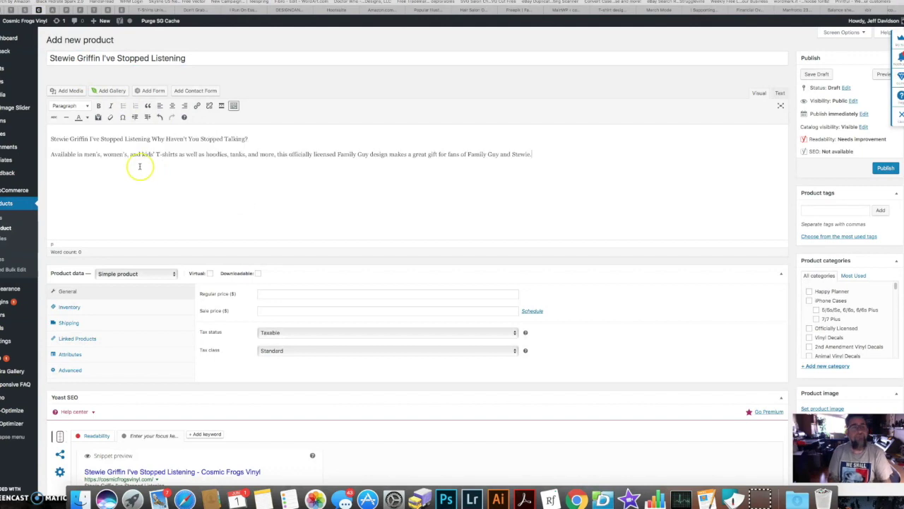
- Set the product type of the new Stewie product to External/Affiliate product
scroll(174, 266, "down", 1)
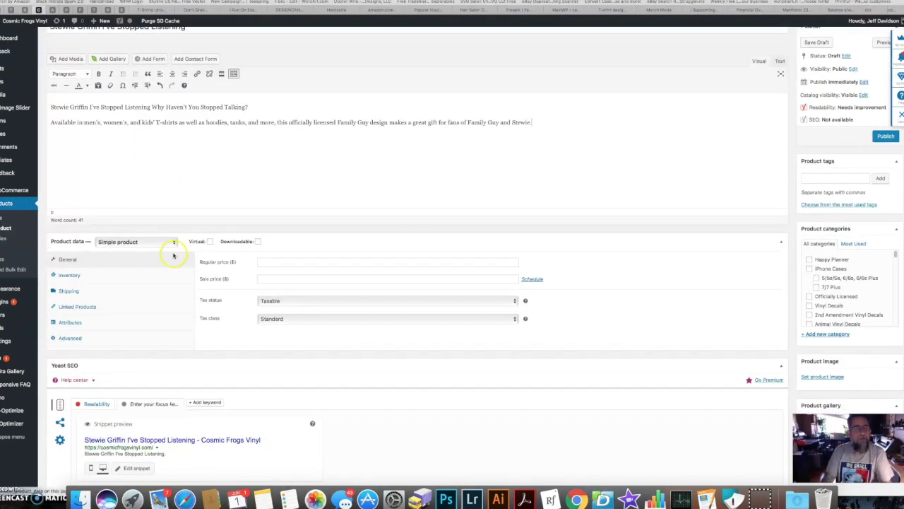
scroll(167, 246, "down", 1)
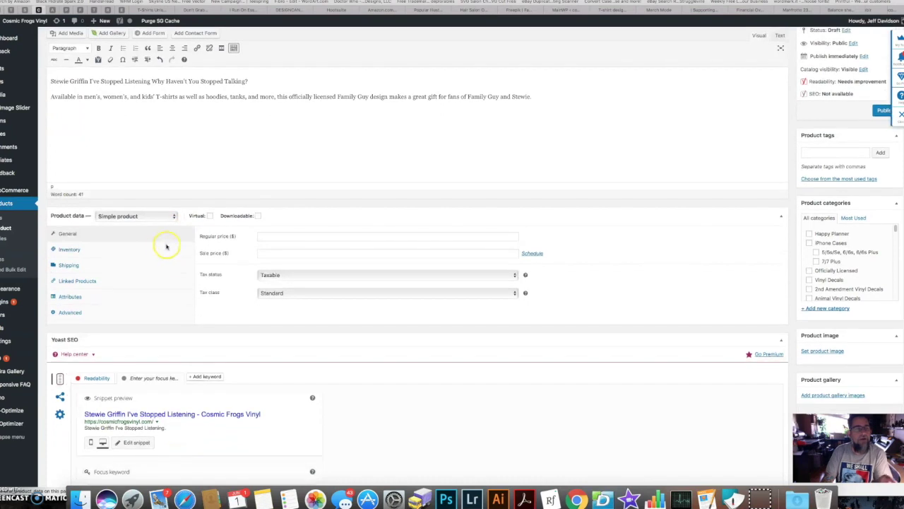
left_click(127, 219)
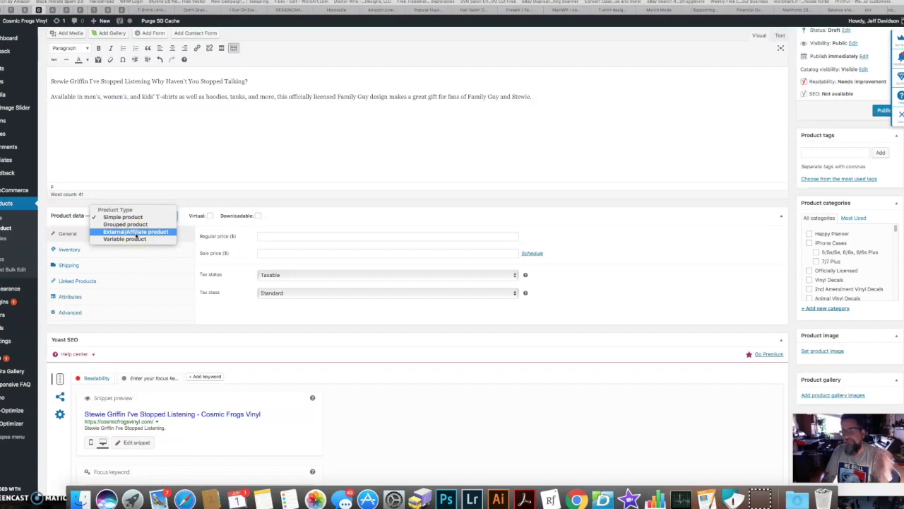
left_click(136, 233)
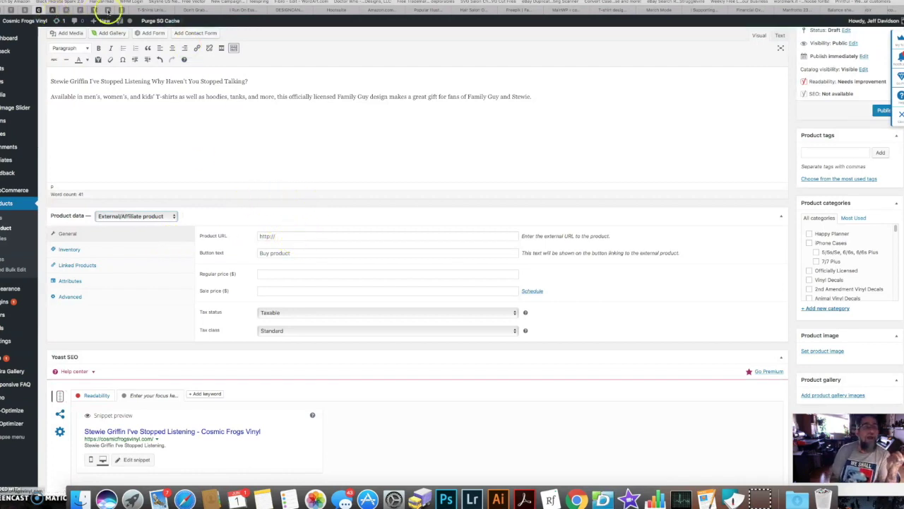
- Return to the FanPrint page of the Stewie shirt and copy its tracking link
left_click(150, 11)
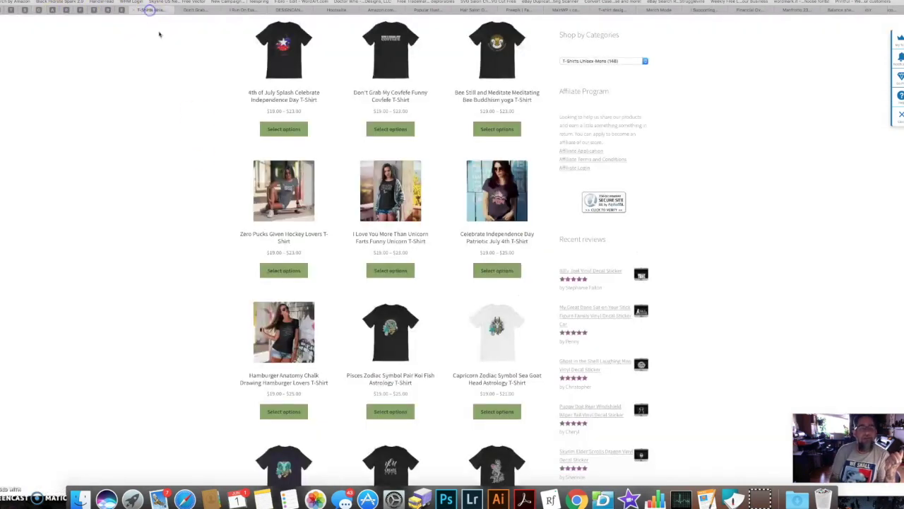
left_click(195, 11)
left_click(80, 10)
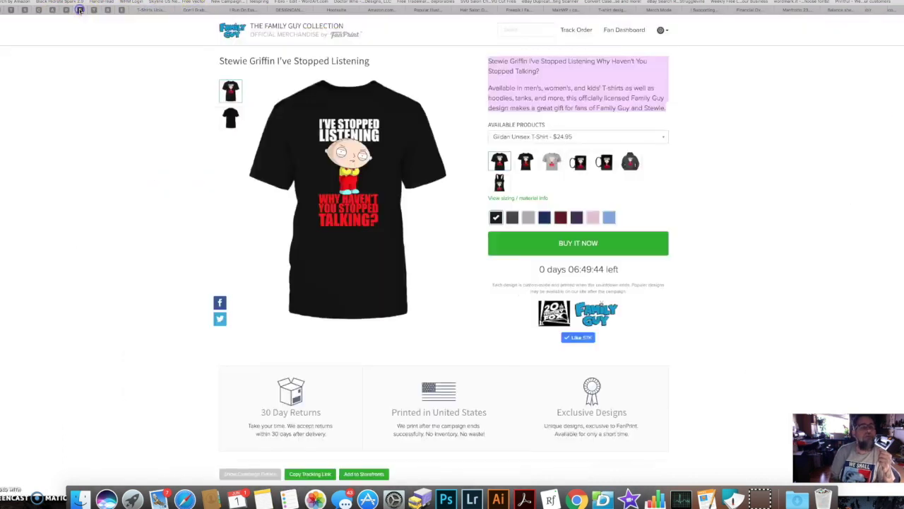
left_click(311, 474)
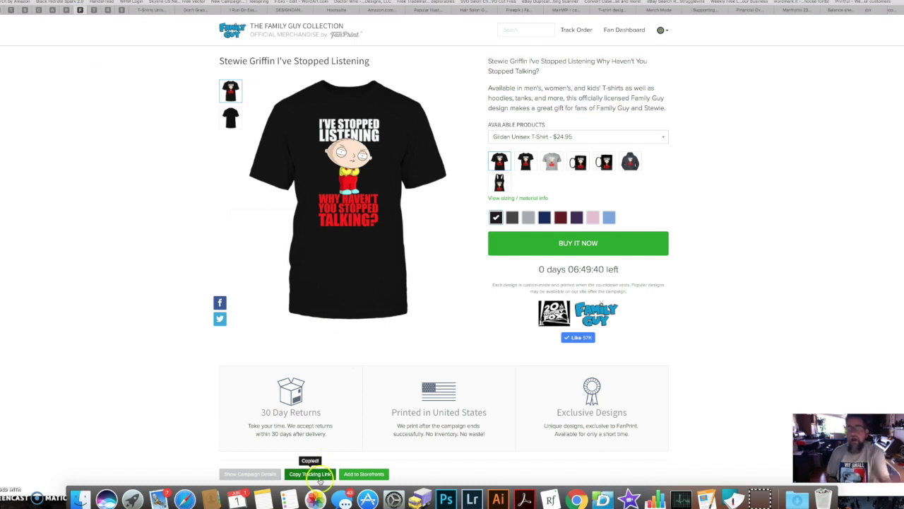
left_click(318, 475)
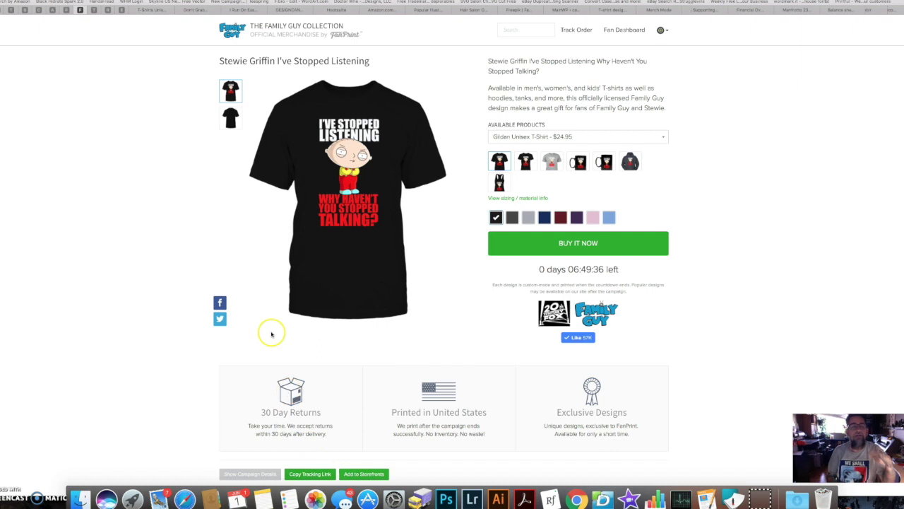
- Paste the tracking link as the WooCommerce product's URL and set the button text to Buy From FanPrint
left_click(39, 10)
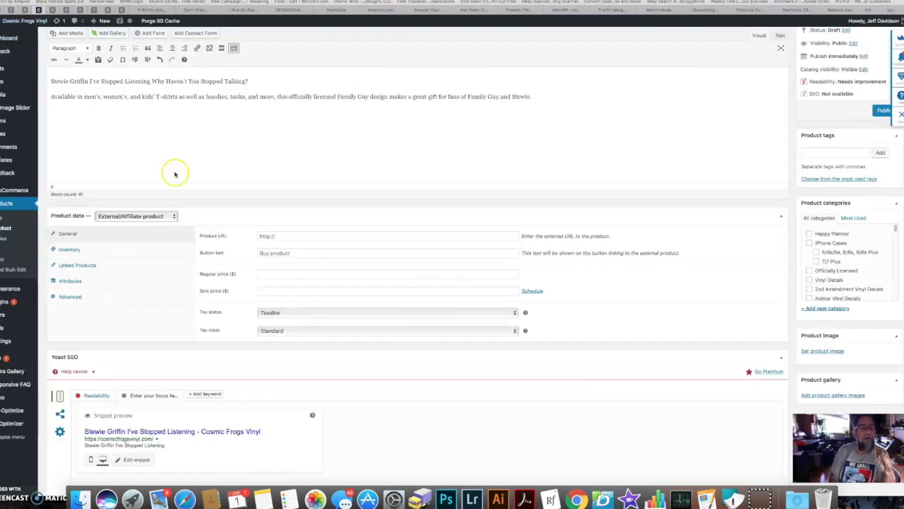
left_click(283, 236)
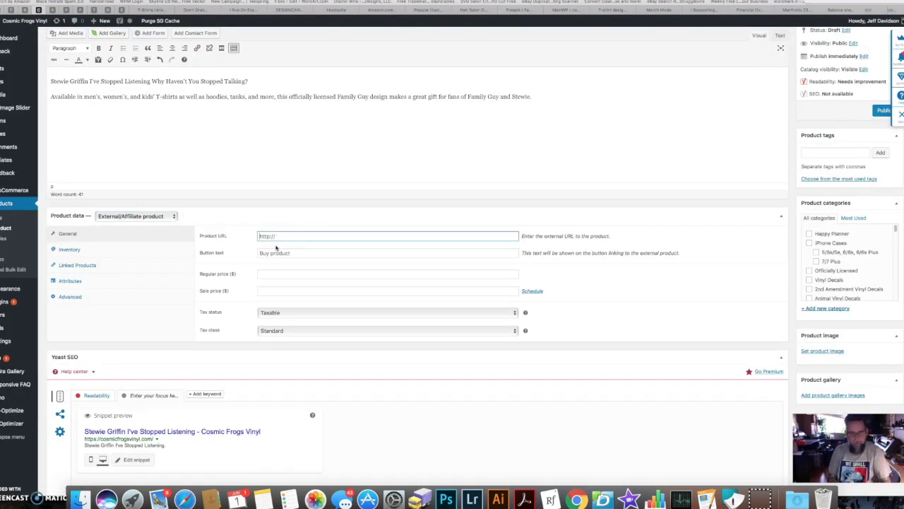
key("super+v")
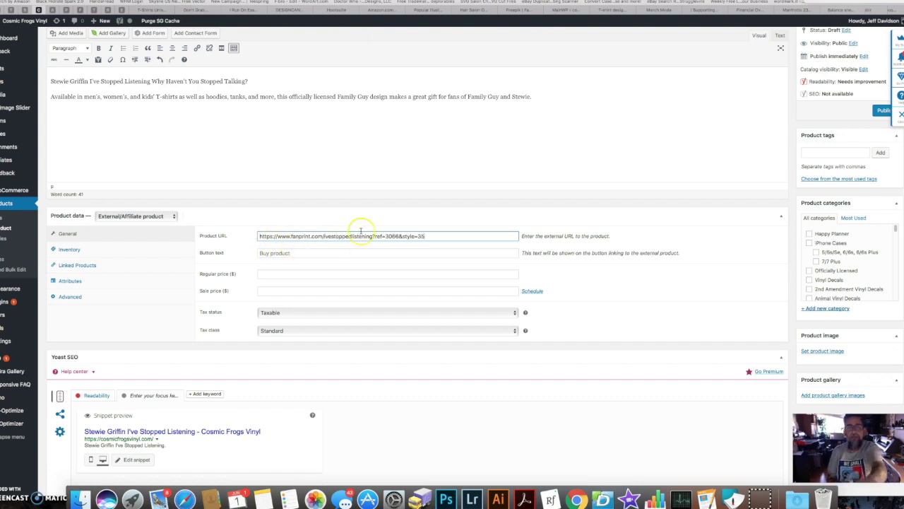
left_click(427, 236)
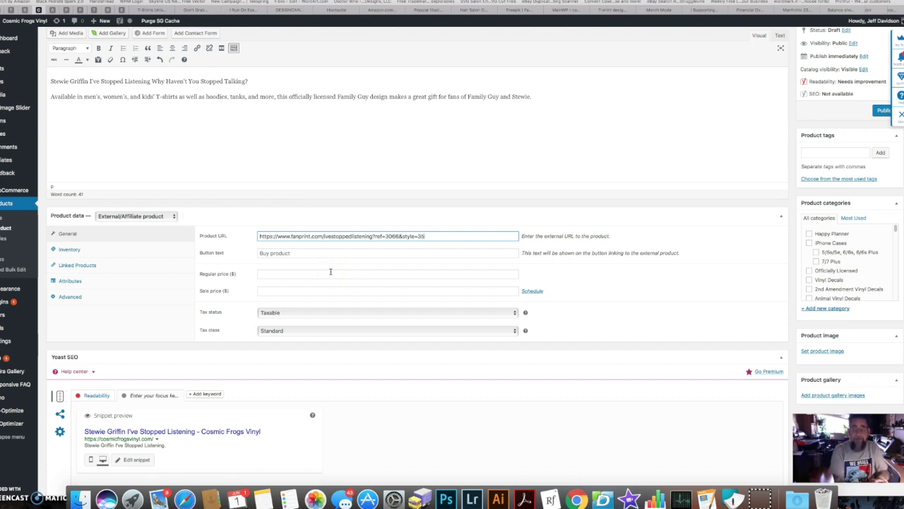
left_click(281, 253)
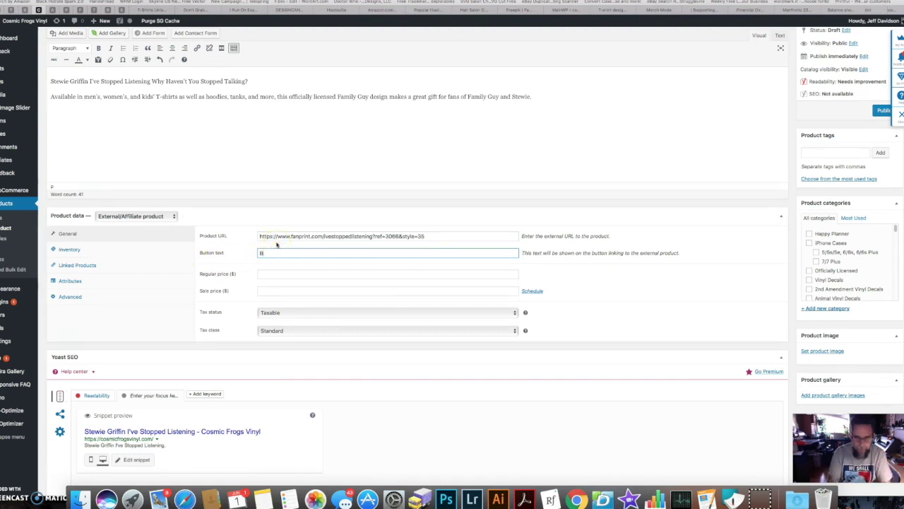
type("From FanPrint")
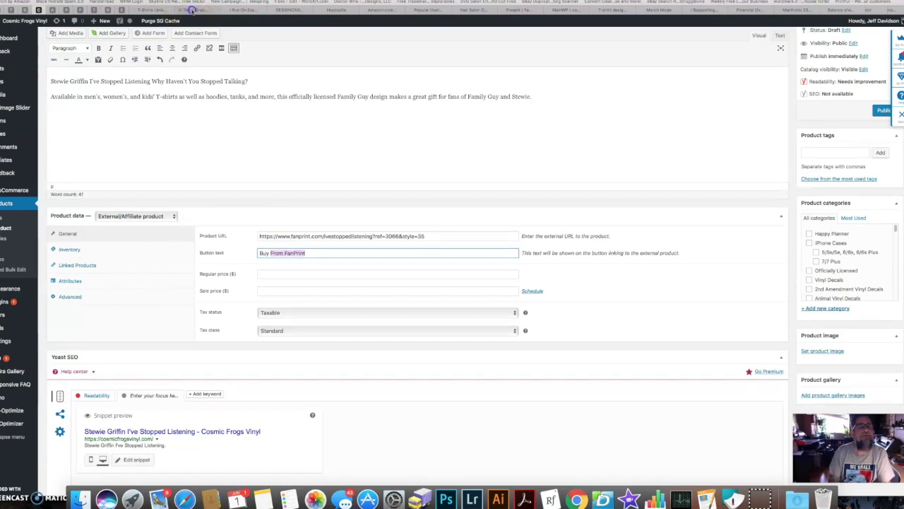
- Open the Officially Licensed category on the Cosmic Frogs Vinyl storefront and examine how its existing product and buy button appear
left_click(190, 11)
left_click(154, 10)
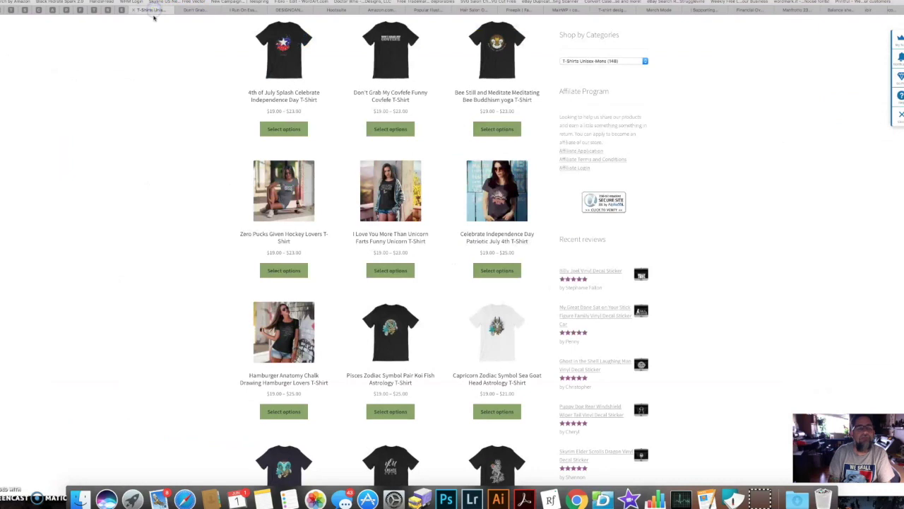
scroll(201, 177, "up", 5)
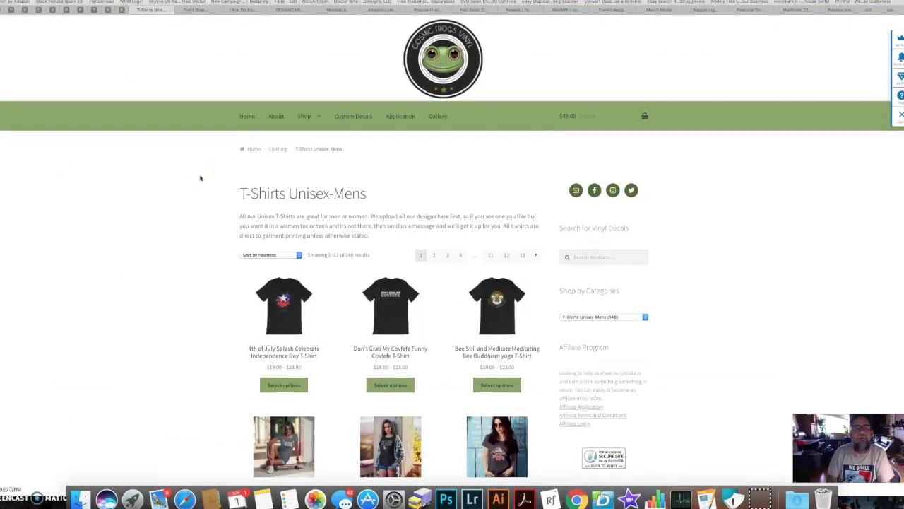
mouse_move(311, 114)
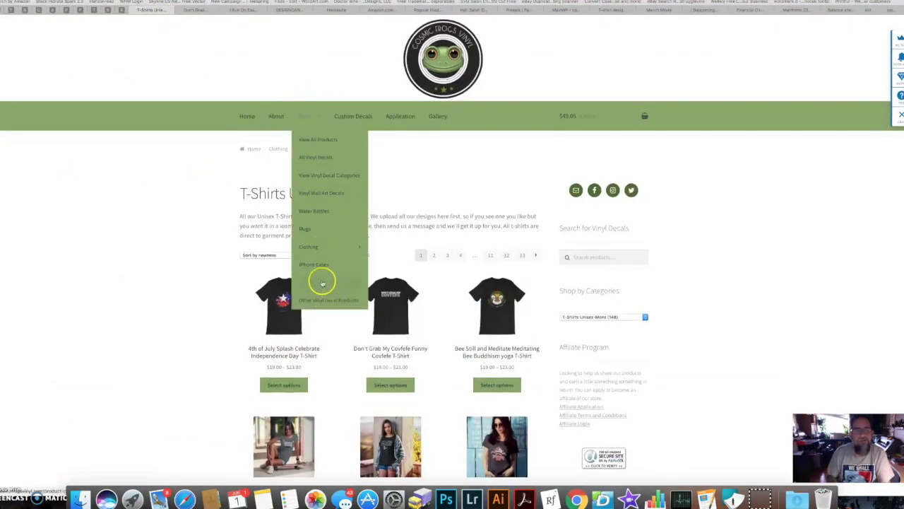
mouse_move(327, 244)
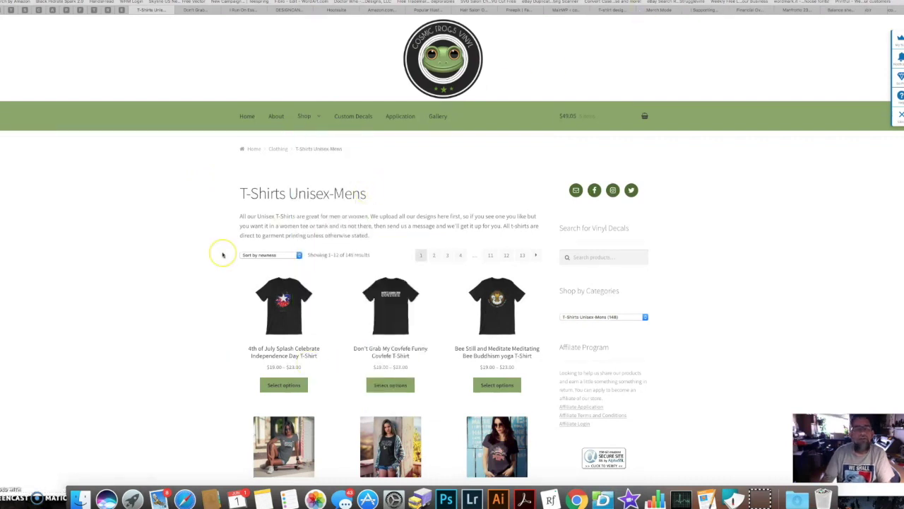
left_click(181, 262)
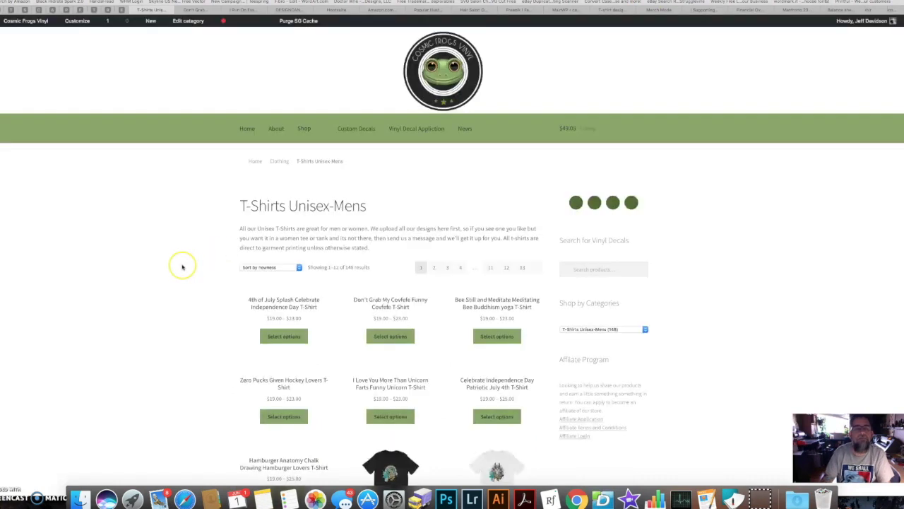
scroll(182, 262, "down", 15)
left_click(269, 356)
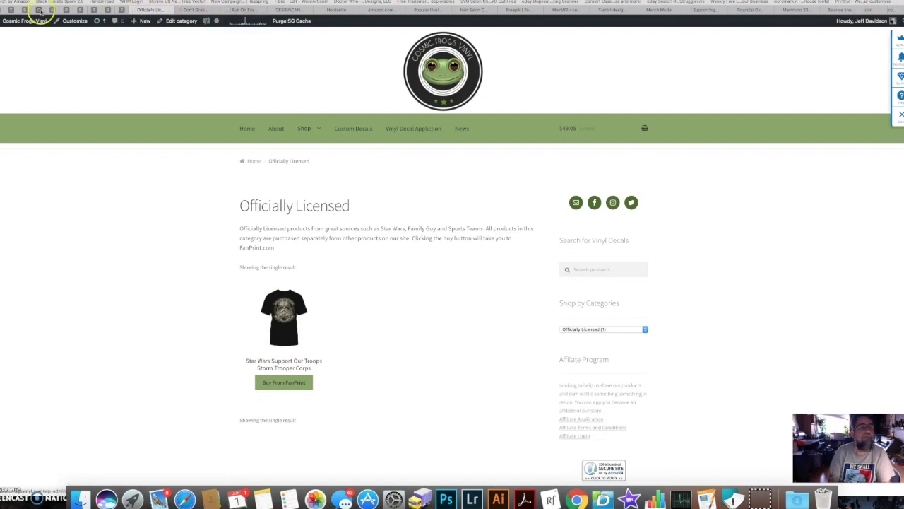
- Return to the new product's edit page and upload the stewie image from the Desktop through the product image library
left_click(39, 10)
left_click_drag(271, 255, 316, 261)
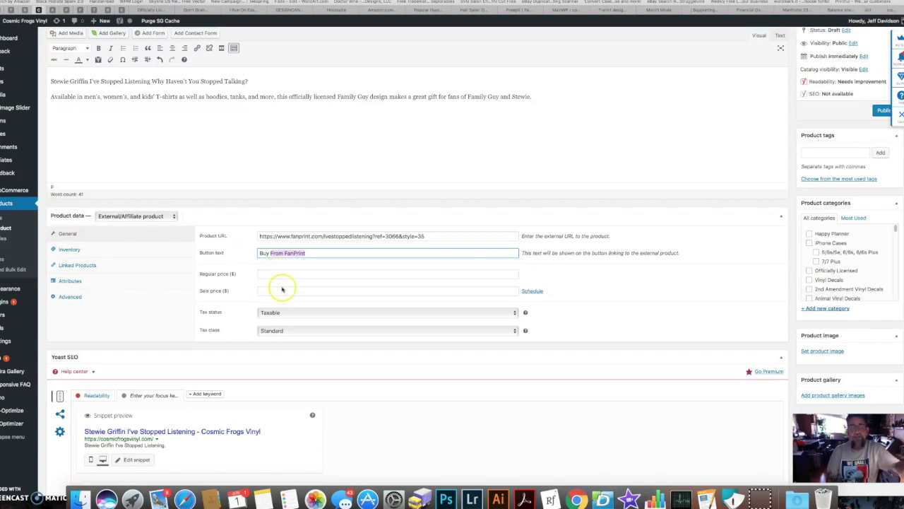
scroll(316, 296, "down", 1)
scroll(315, 295, "down", 2)
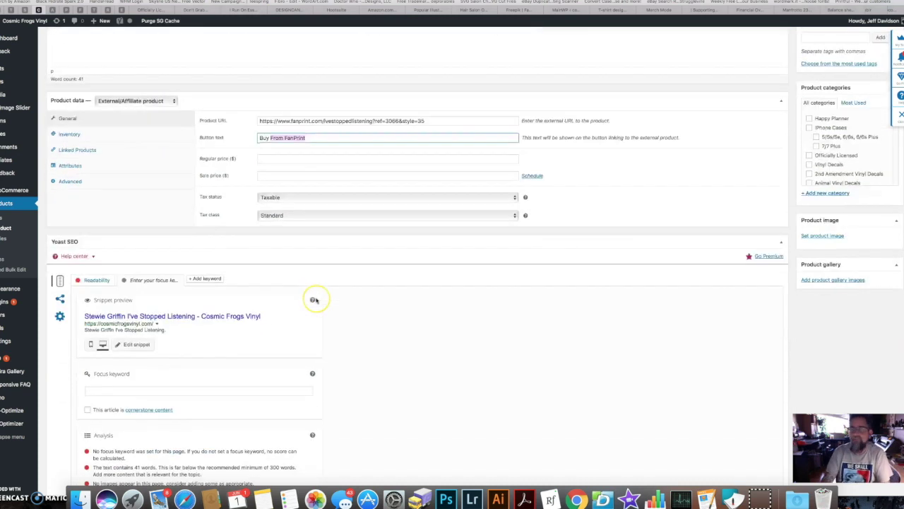
left_click(823, 242)
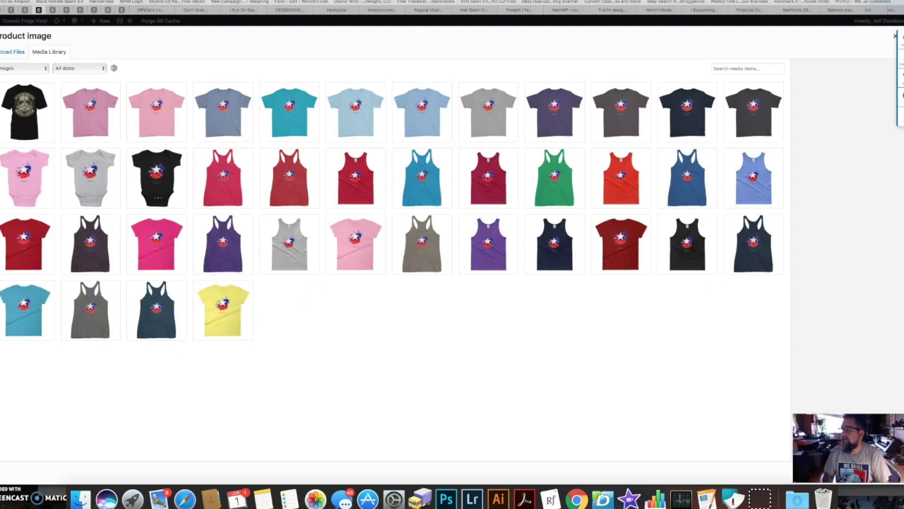
left_click_drag(743, 181, 376, 233)
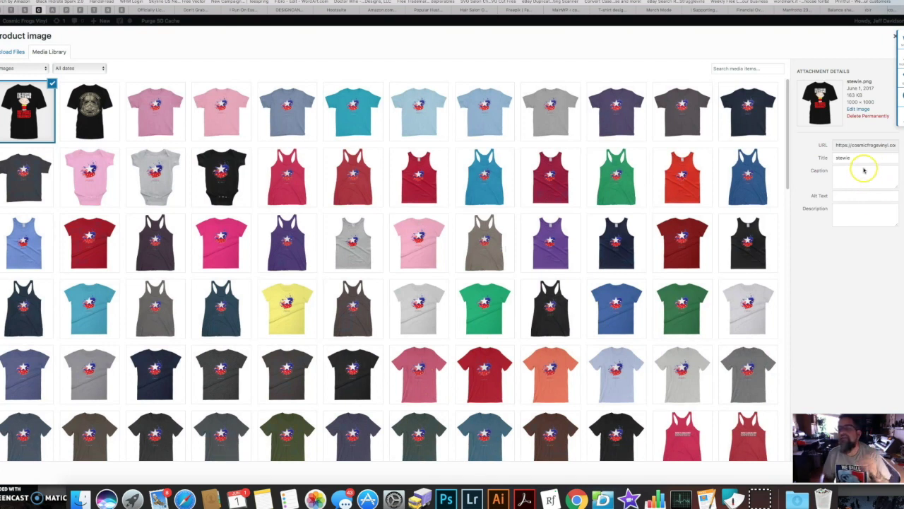
- Permanently delete the uploaded stewie.png from the media library
left_click(875, 117)
left_click(516, 253)
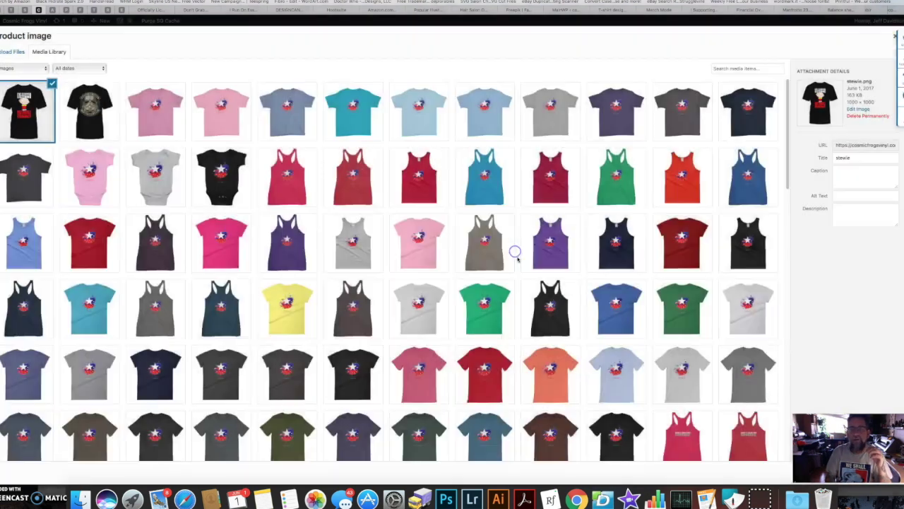
- Switch to Photoshop with the Desktop's stewie.png and add a white-filled layer behind the shirt
left_click_drag(895, 278, 445, 498)
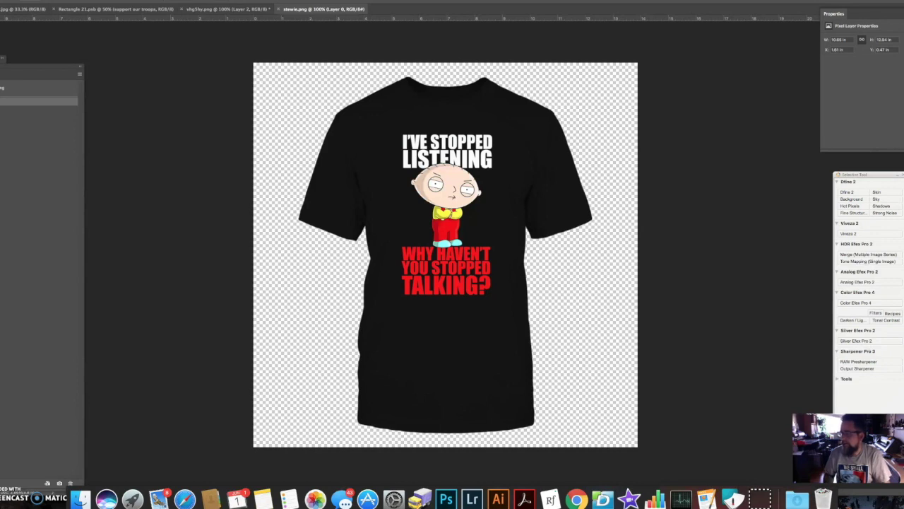
key("super+alt+shift+n")
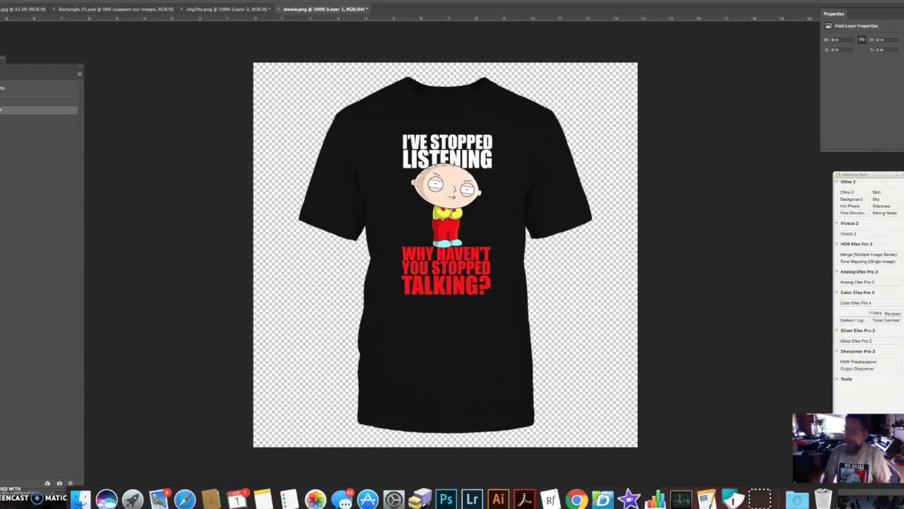
key("super+BackSpace")
key("super+bracketleft")
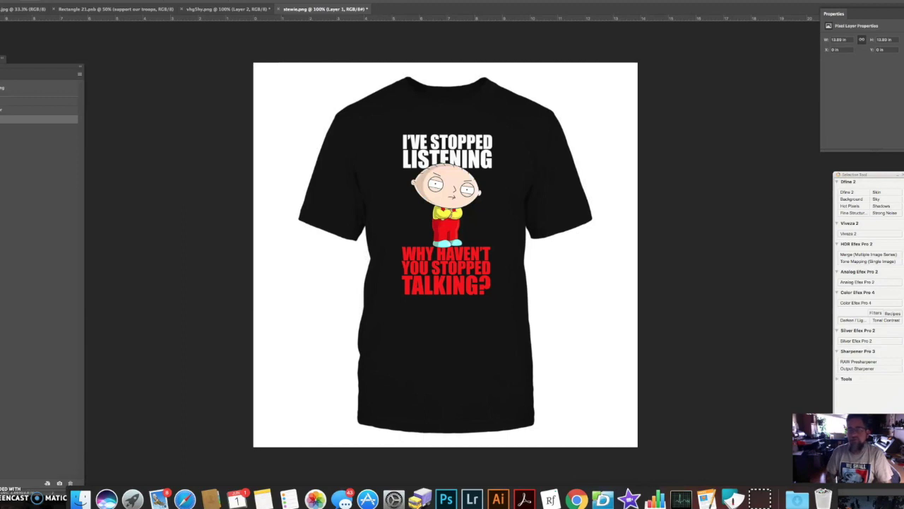
- Check the pixel dimensions and resolution of the shirt image without resizing it
left_click(138, 39)
left_click(85, 1)
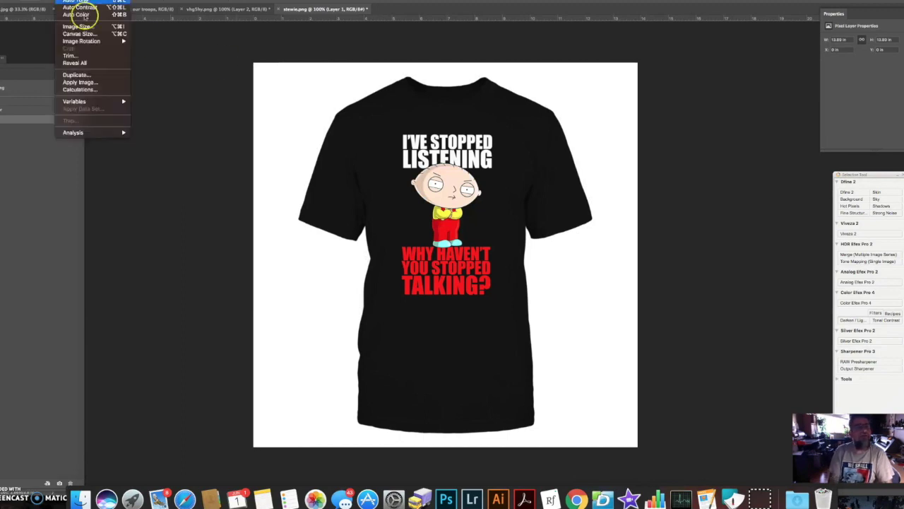
left_click(83, 25)
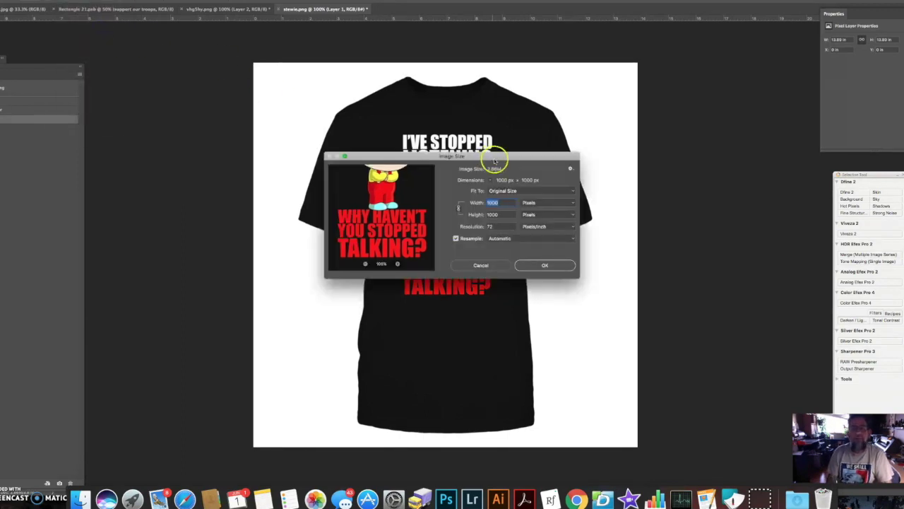
left_click(497, 264)
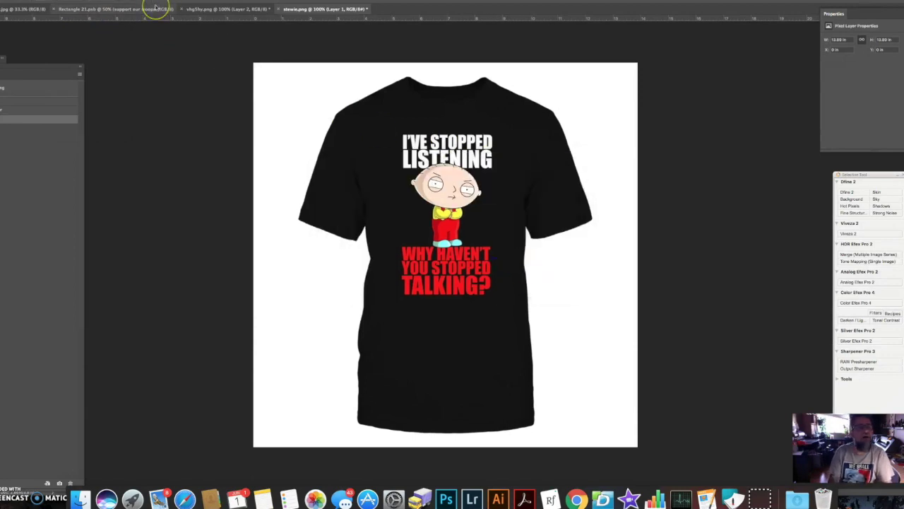
- Save the shirt image to the Desktop as a progressive JPEG copy with High quality
left_click(31, 0)
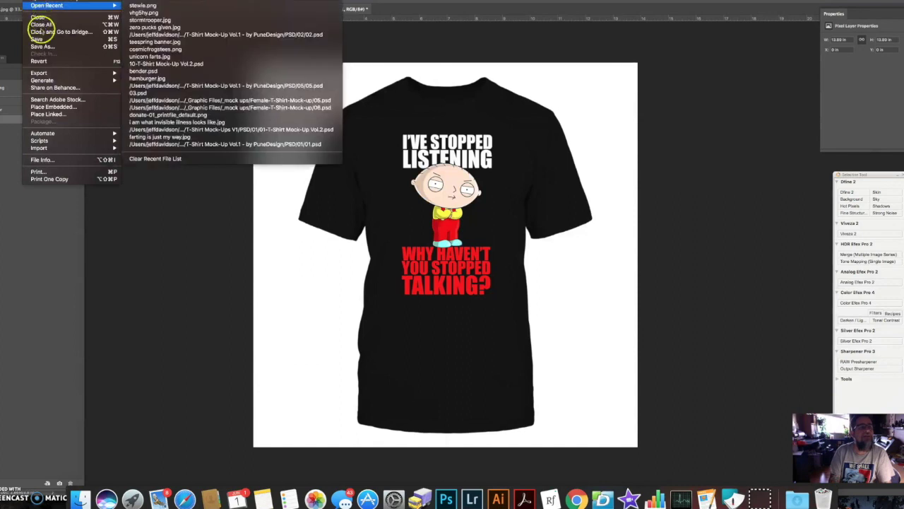
left_click(44, 46)
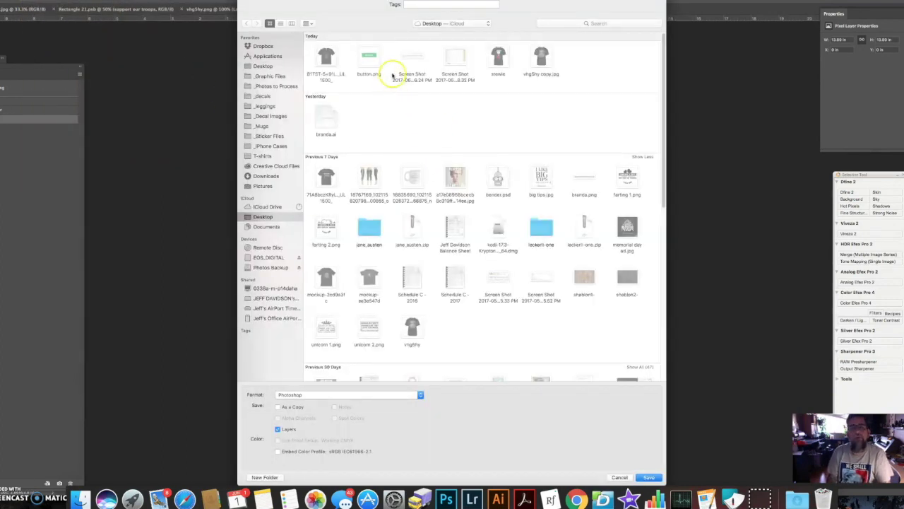
left_click(322, 394)
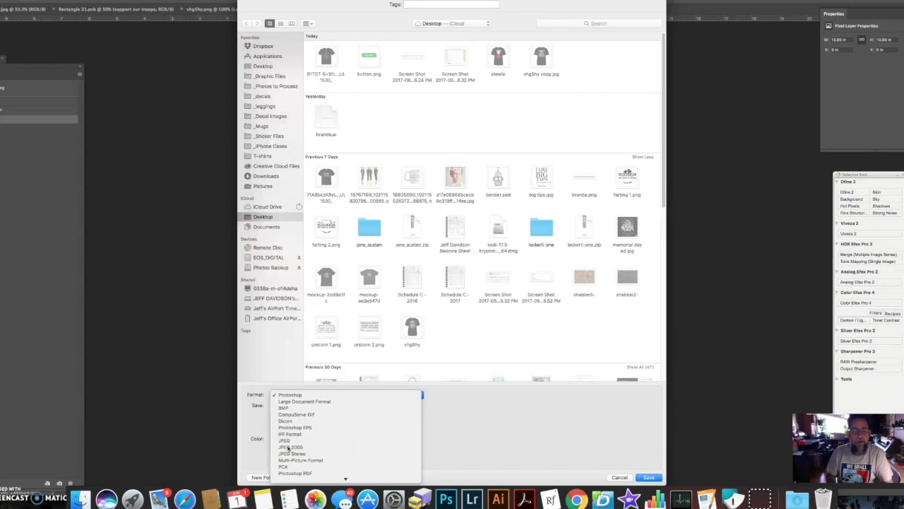
left_click(301, 447)
left_click(289, 444)
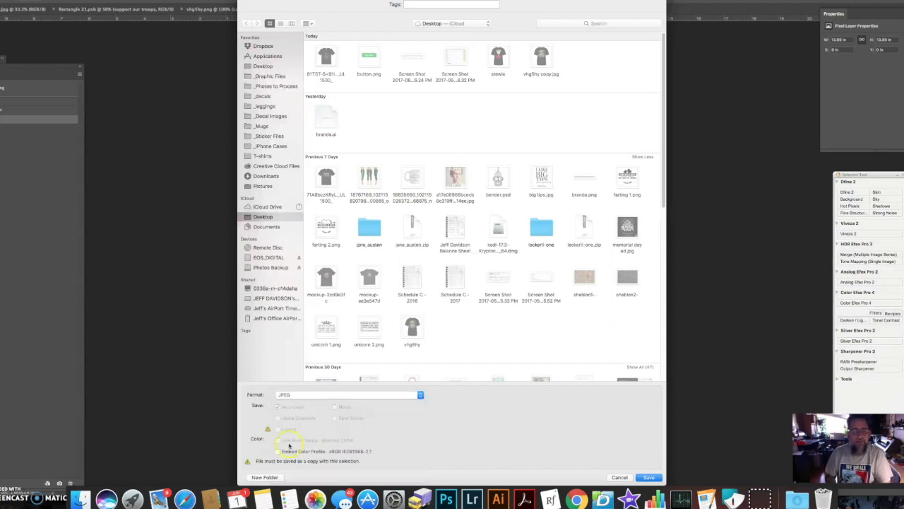
left_click(650, 477)
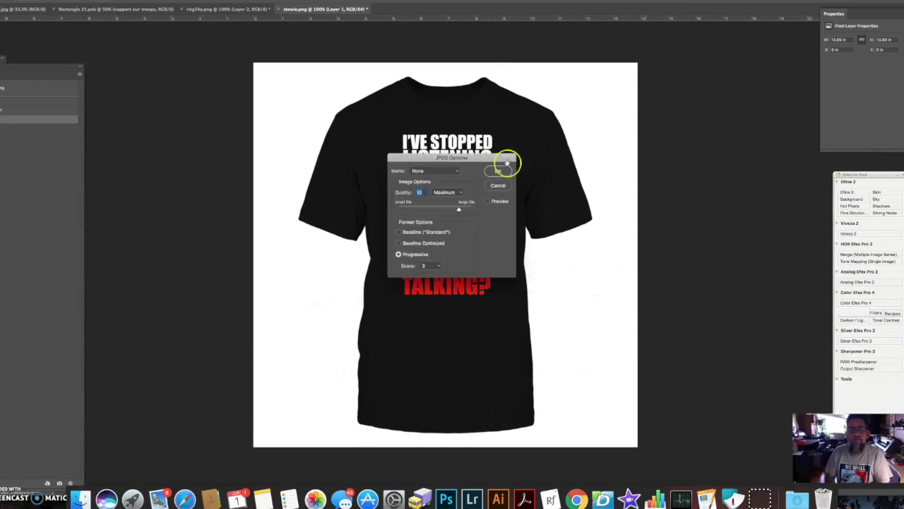
left_click_drag(459, 209, 453, 209)
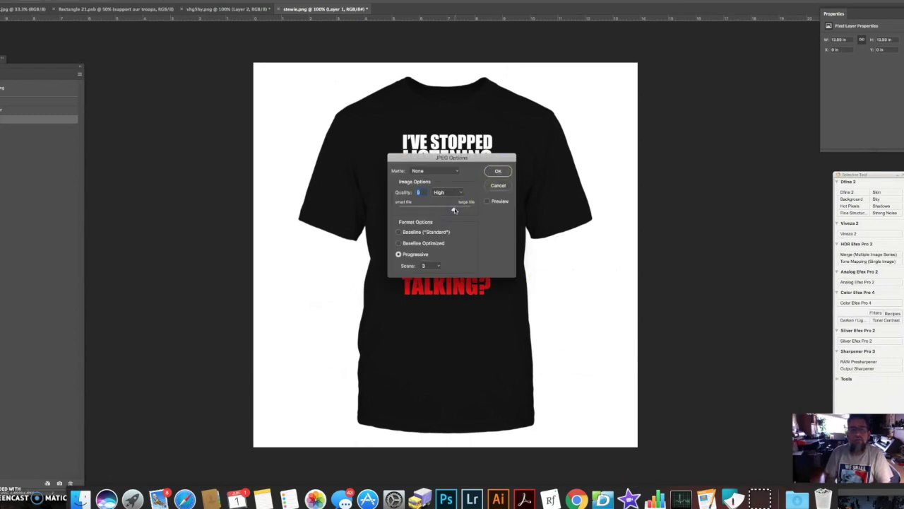
left_click(497, 172)
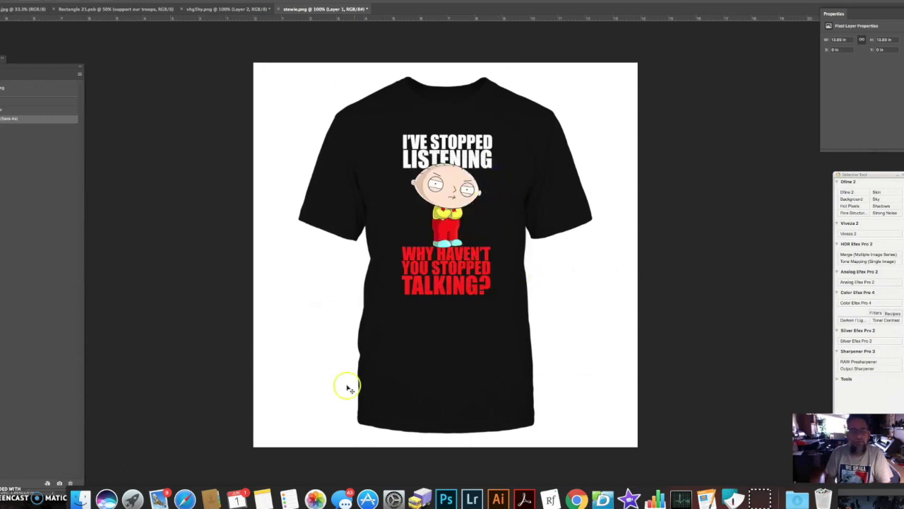
- Switch back to the new product's page in Safari, close the product image library and copy the product title
left_click(187, 500)
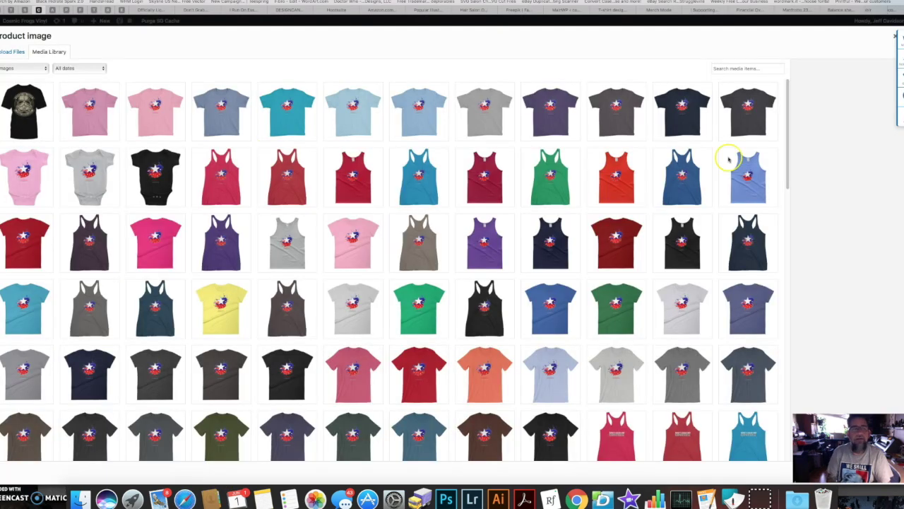
left_click_drag(685, 196, 466, 222)
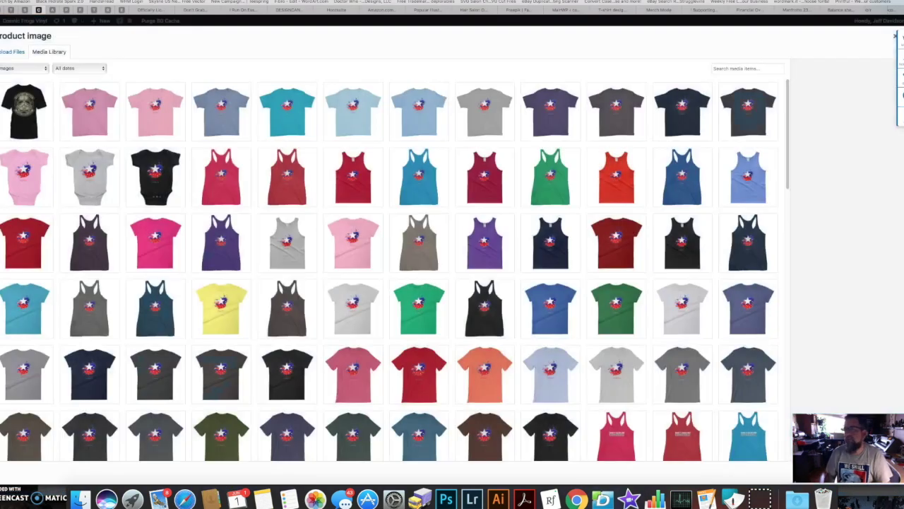
left_click(894, 37)
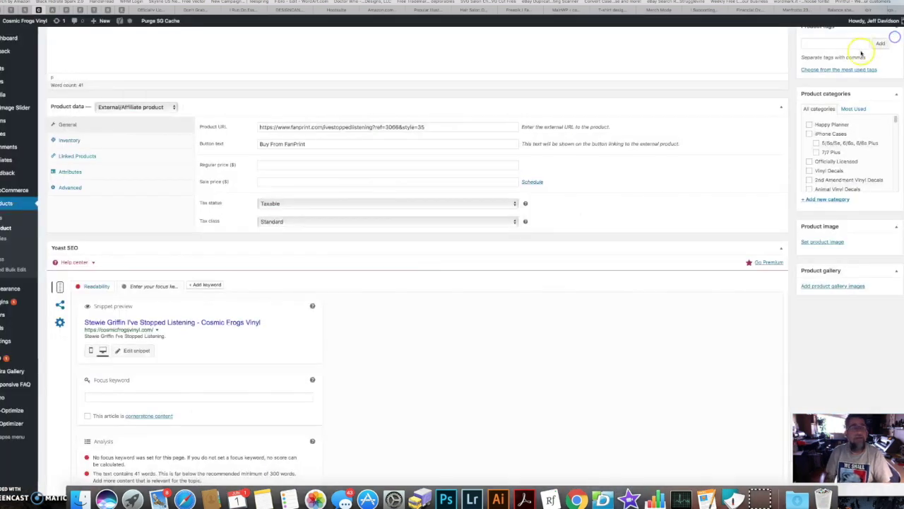
scroll(354, 102, "up", 5)
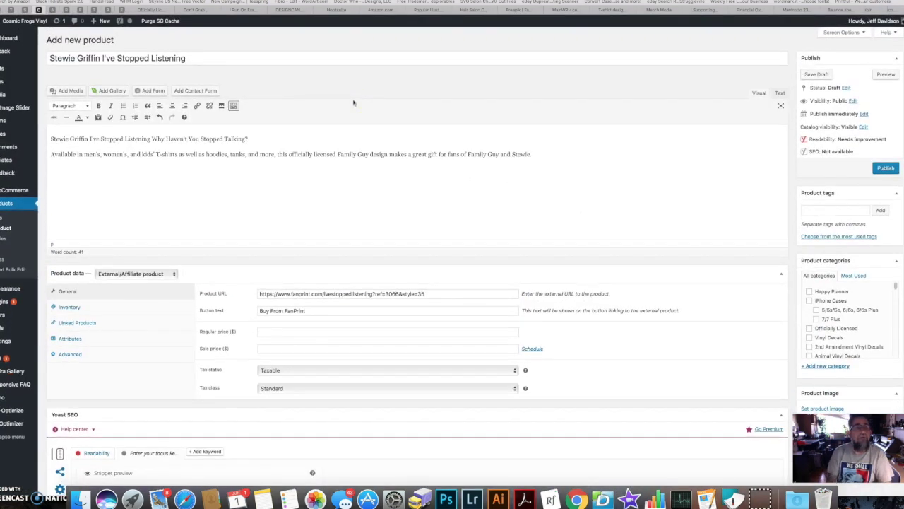
left_click(200, 57)
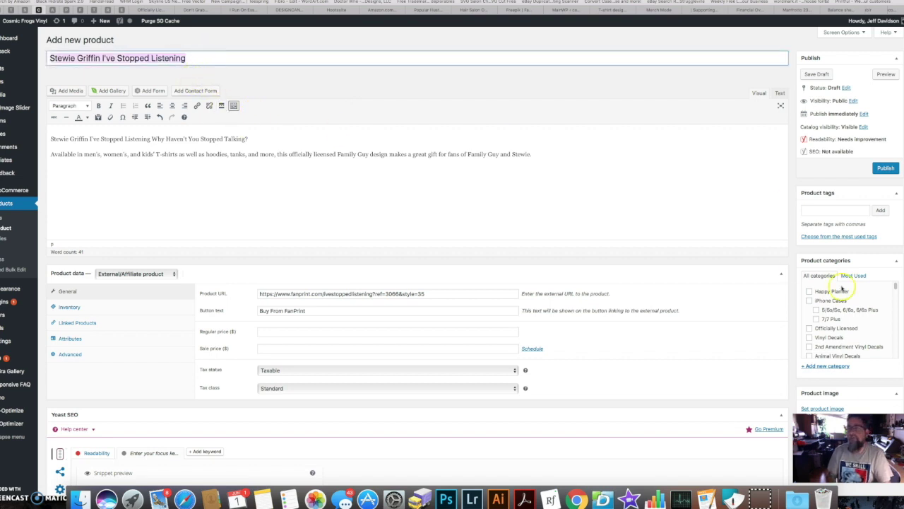
- Try twice to upload stewie.jpg from the Desktop through the product image library, closing the library after each attempt
scroll(831, 400, "down", 2)
scroll(830, 400, "down", 1)
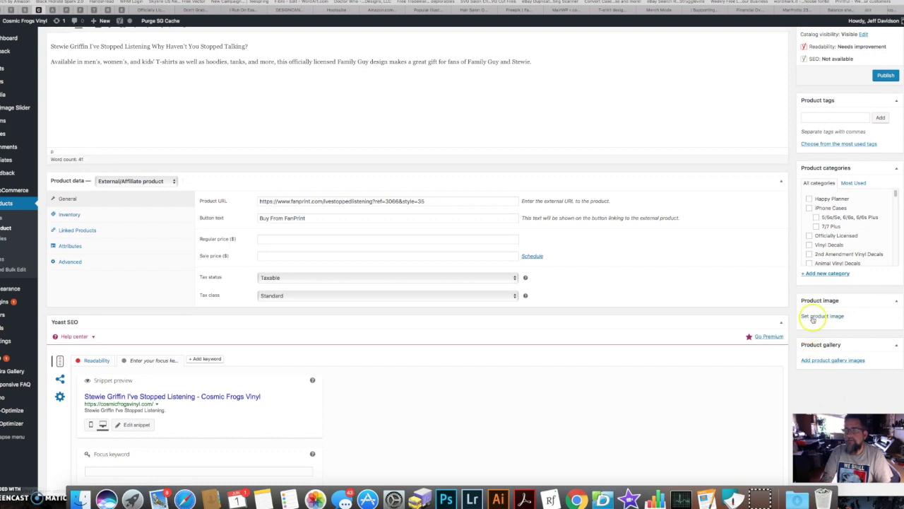
left_click(813, 317)
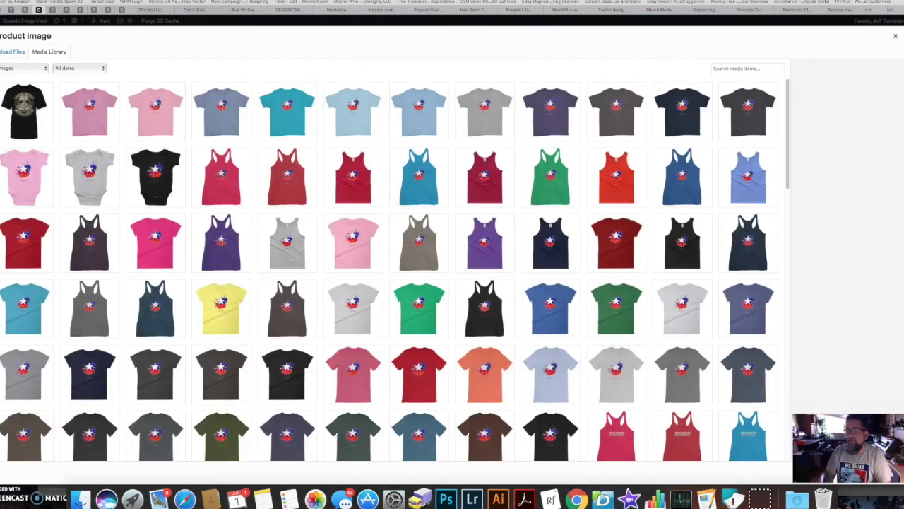
left_click_drag(876, 145, 355, 191)
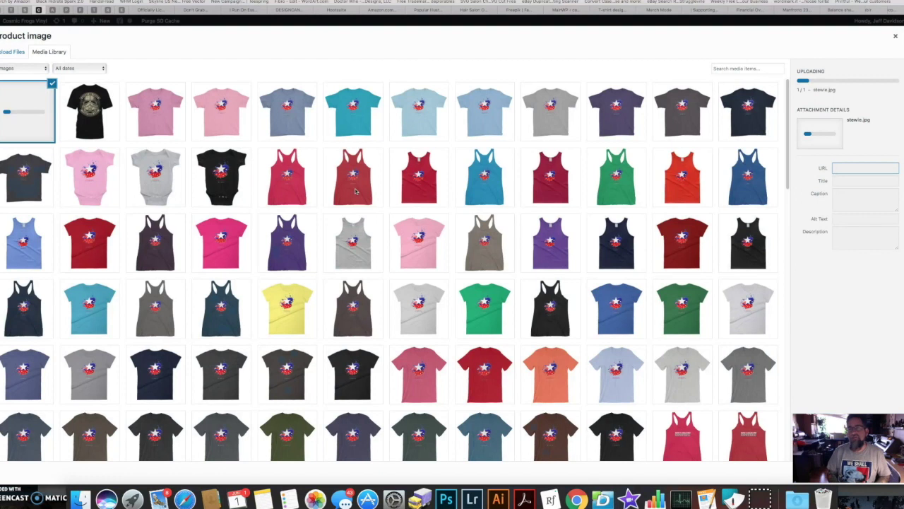
left_click(895, 36)
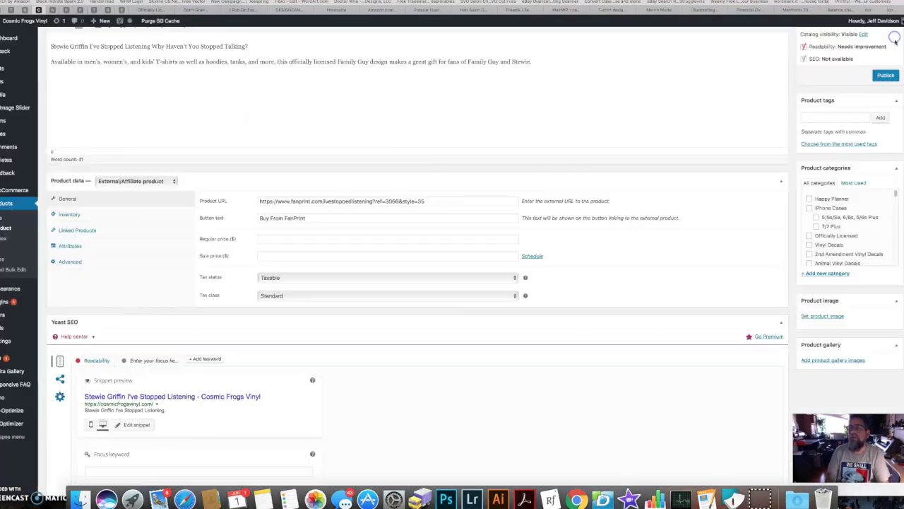
left_click(820, 316)
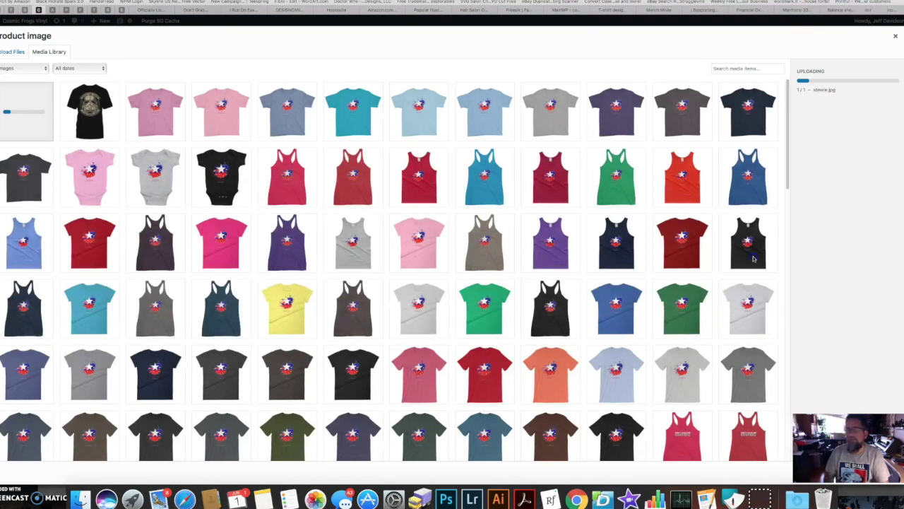
left_click_drag(586, 262, 471, 318)
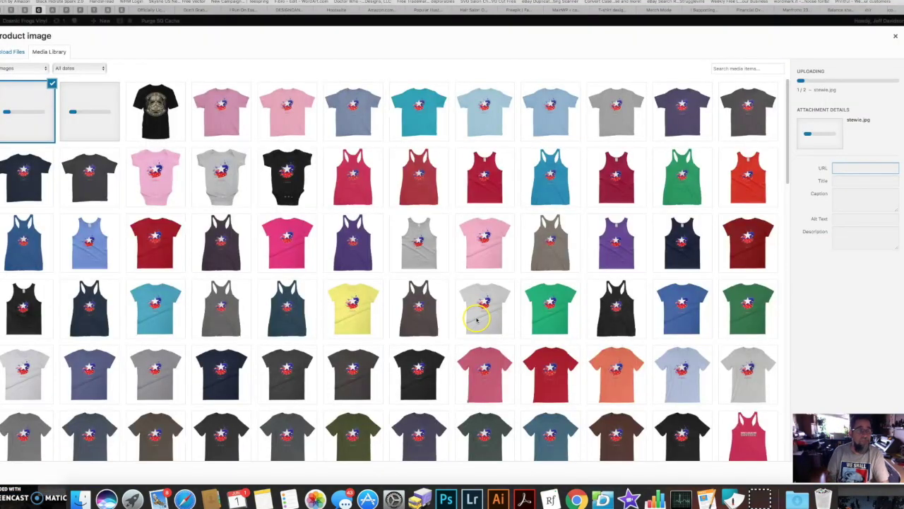
left_click(896, 37)
- Save the product as a draft and upload stewie.jpg from the Desktop through the product image library
scroll(809, 109, "up", 3)
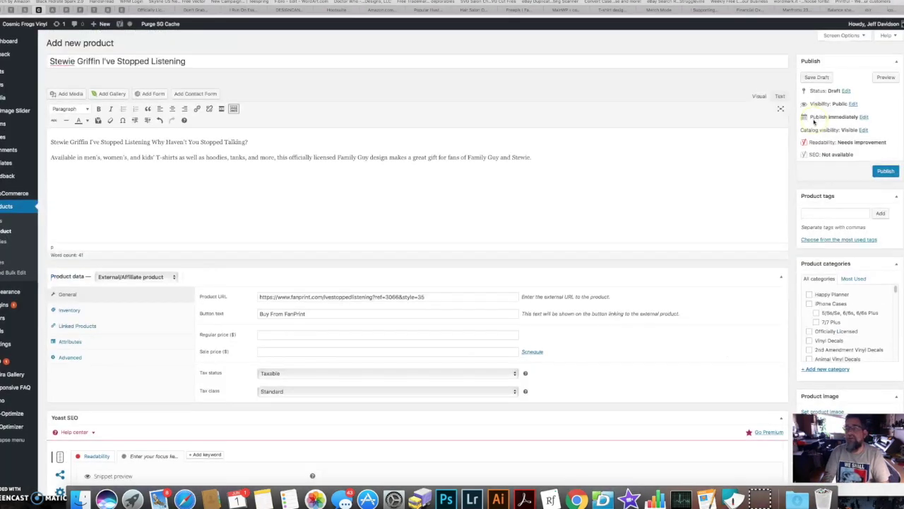
left_click(819, 74)
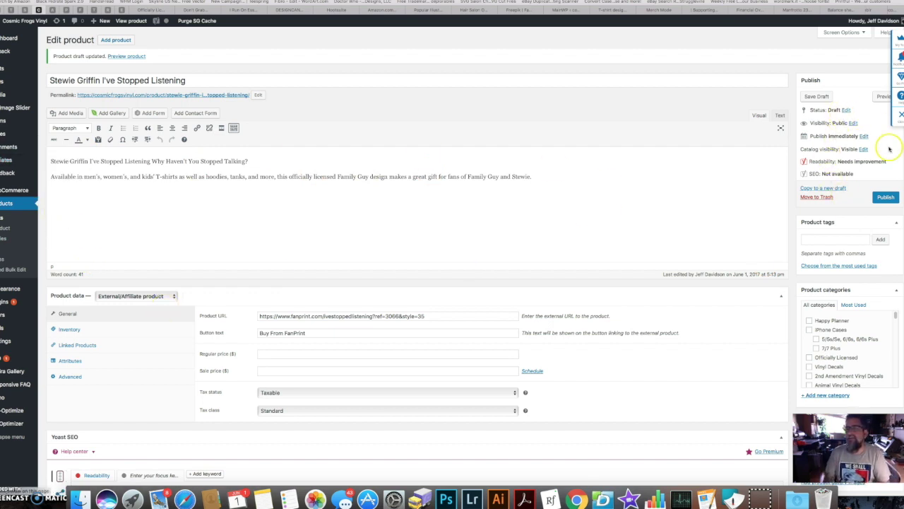
scroll(836, 386, "down", 5)
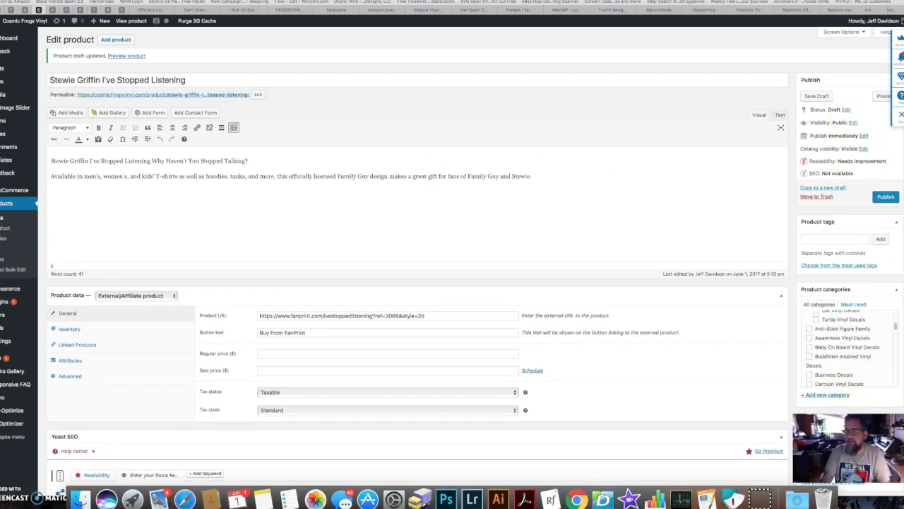
scroll(768, 387, "down", 5)
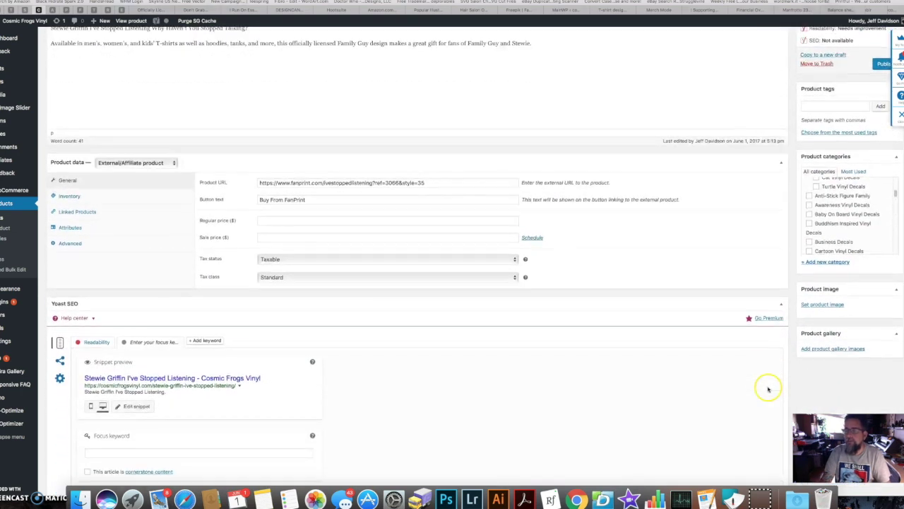
left_click(816, 305)
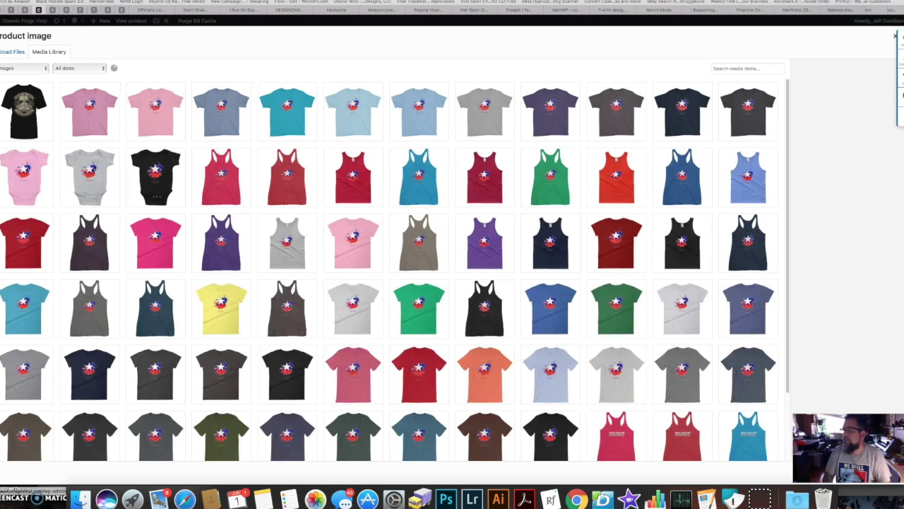
left_click_drag(897, 212, 428, 226)
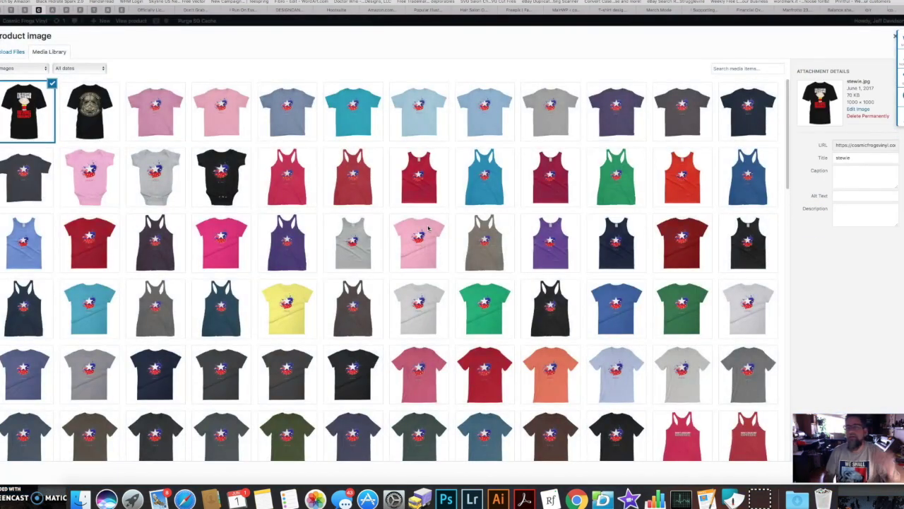
- Set the uploaded image's title and alt text to "Stewie Griffin I've Stopped Listening" and make it the product image
double_click(854, 158)
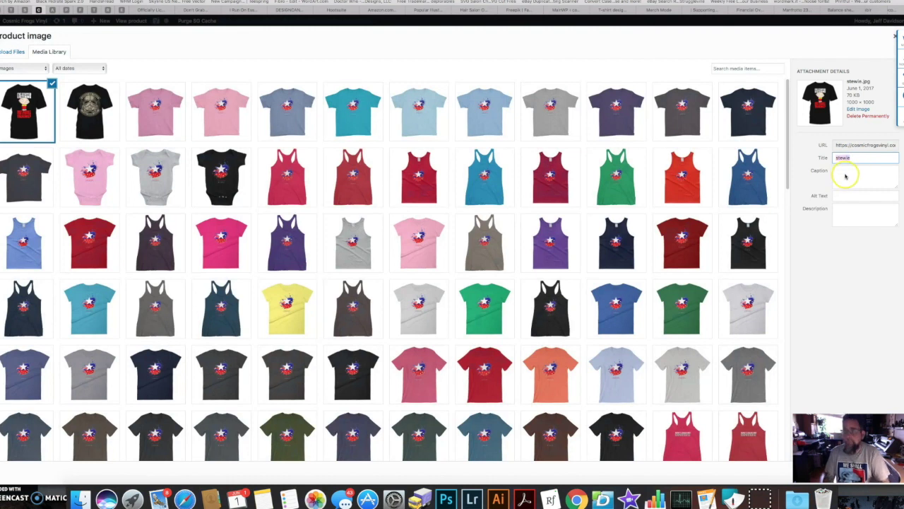
key("super+v")
left_click(851, 196)
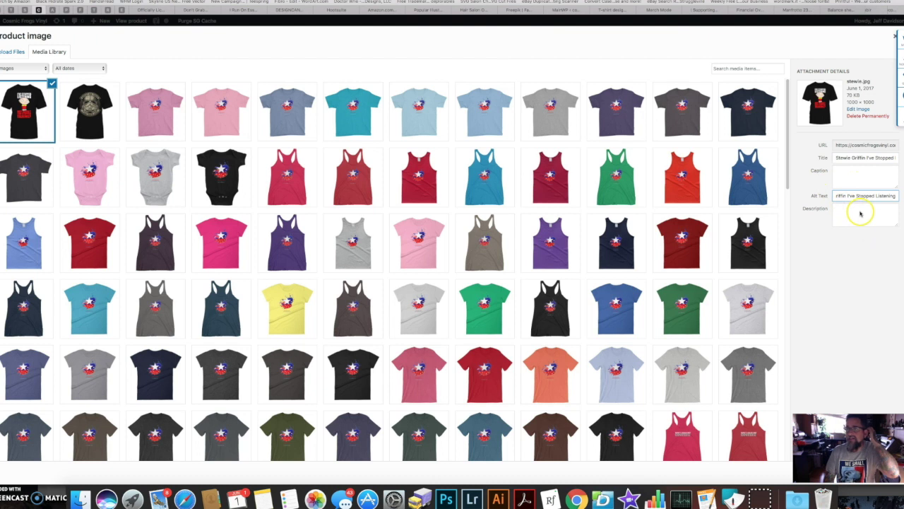
left_click(896, 36)
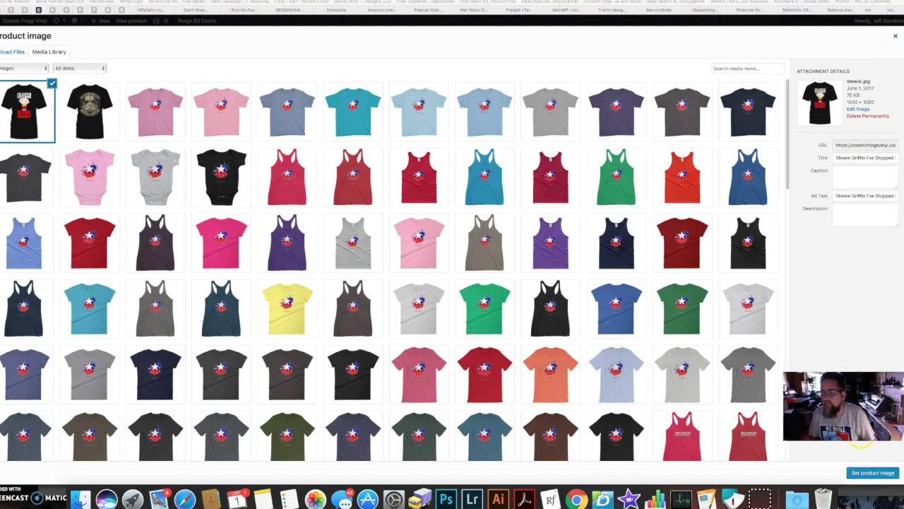
left_click(866, 477)
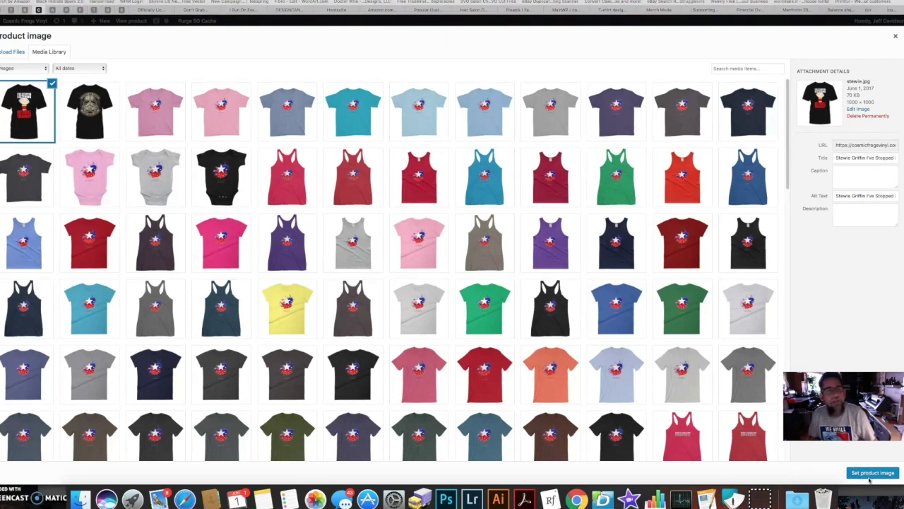
left_click(872, 472)
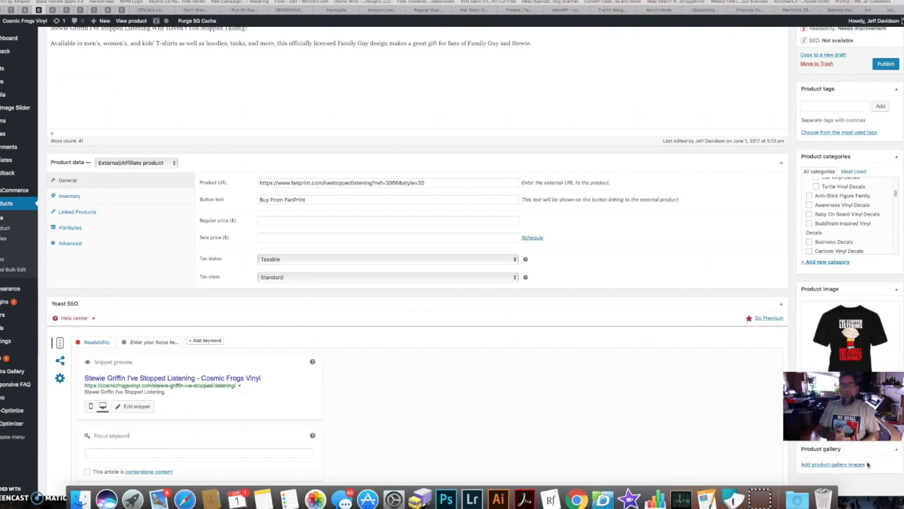
- Open the Yoast SEO snippet editor and review its title, slug, meta description and content analysis
scroll(410, 289, "down", 5)
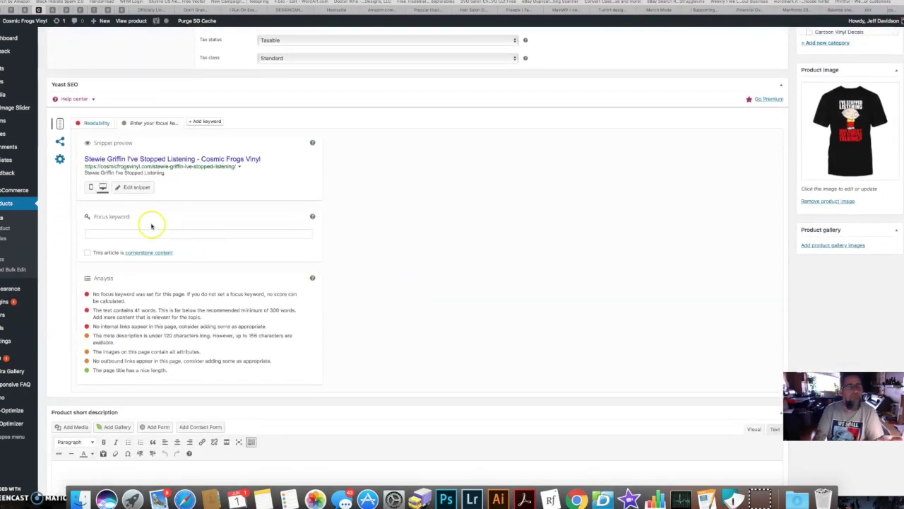
left_click(137, 188)
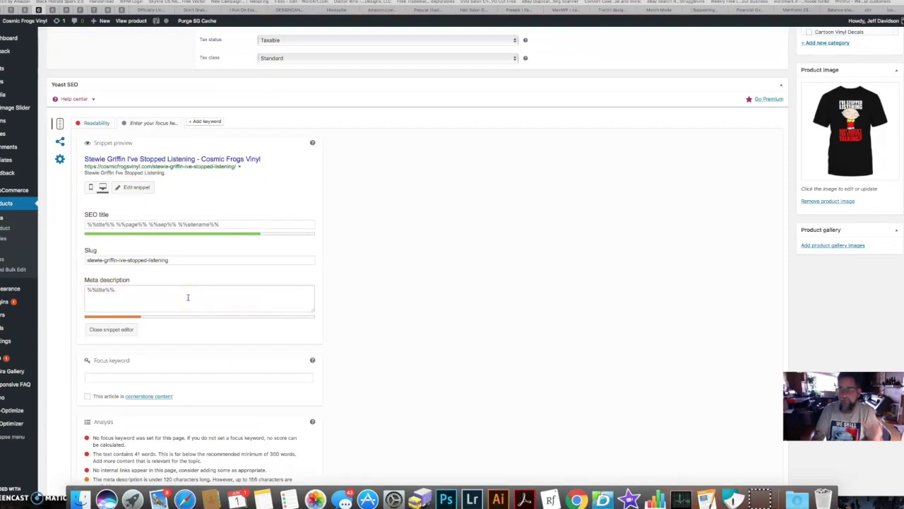
scroll(187, 297, "down", 5)
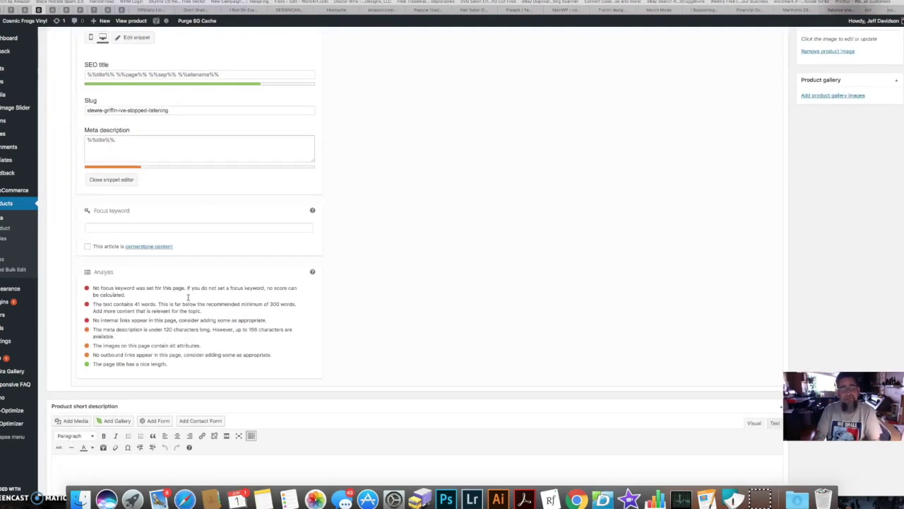
- Review the Yoast SEO, short description and category settings, and publish the Stewie Griffin product
scroll(188, 297, "up", 8)
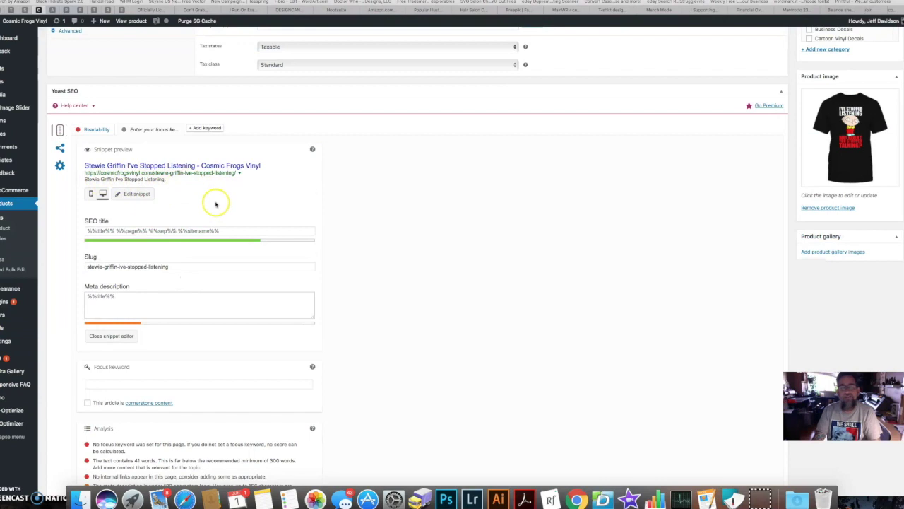
scroll(262, 343, "down", 5)
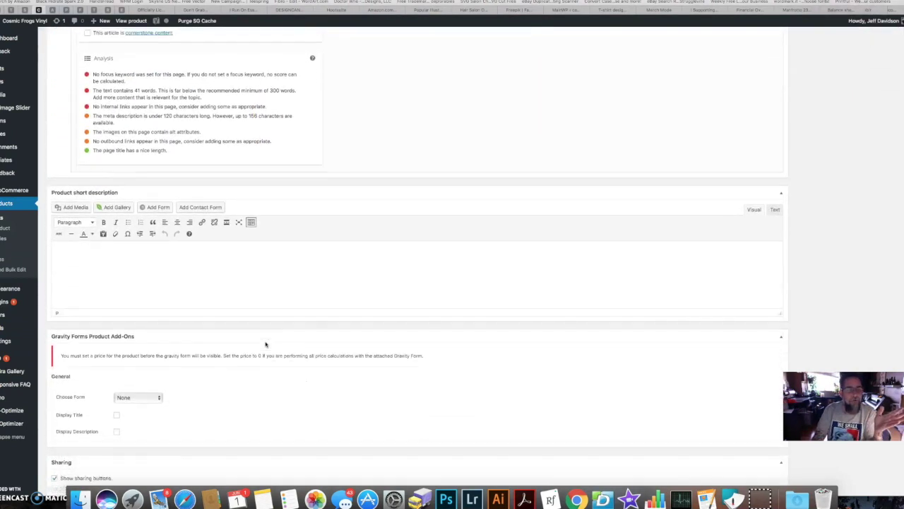
scroll(266, 344, "up", 10)
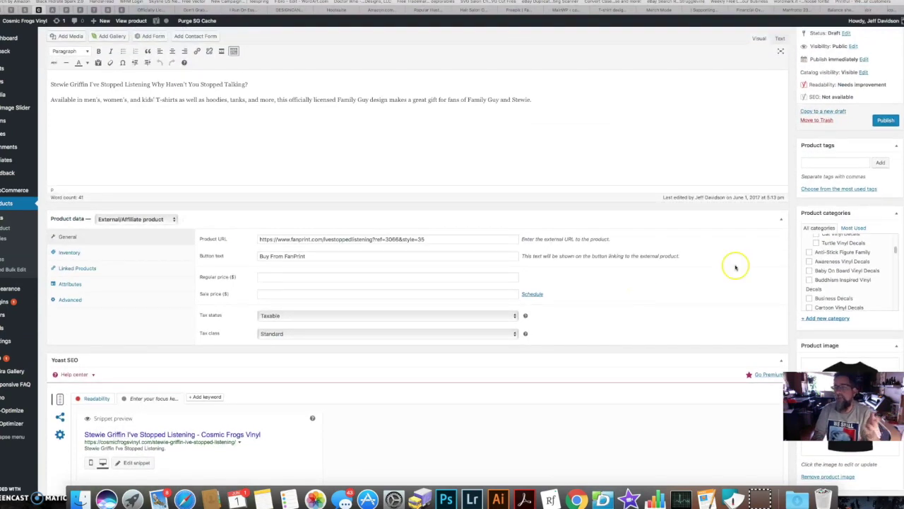
scroll(834, 278, "up", 2)
scroll(833, 277, "up", 3)
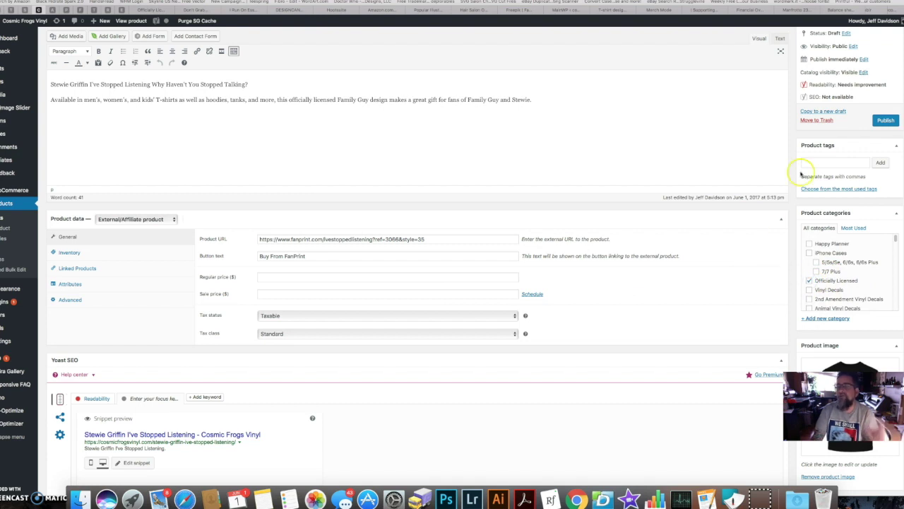
left_click(878, 124)
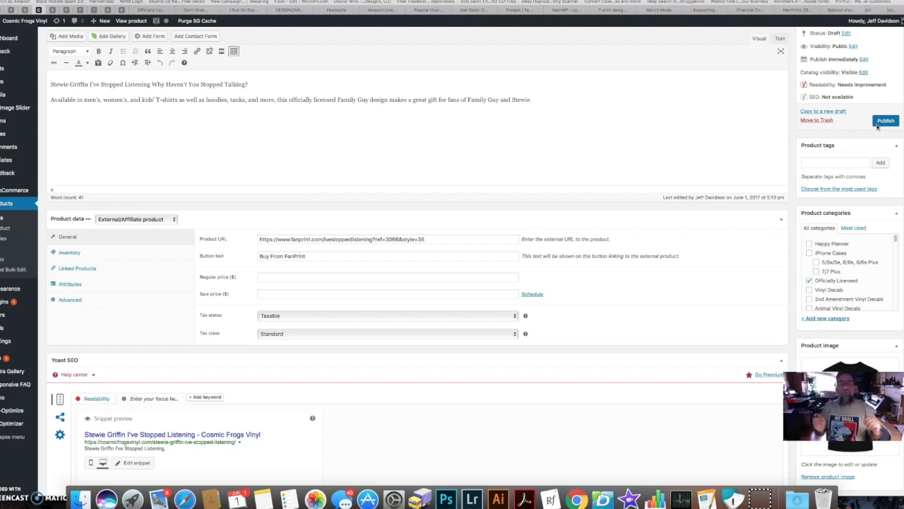
left_click(878, 125)
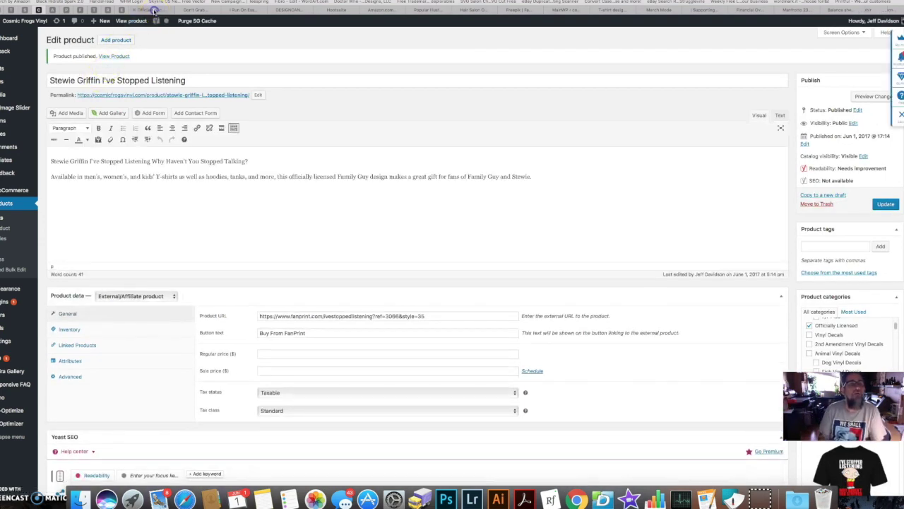
- Reload the store's Officially Licensed category page and examine the Stewie Griffin product page, including its description and related products
left_click(154, 11)
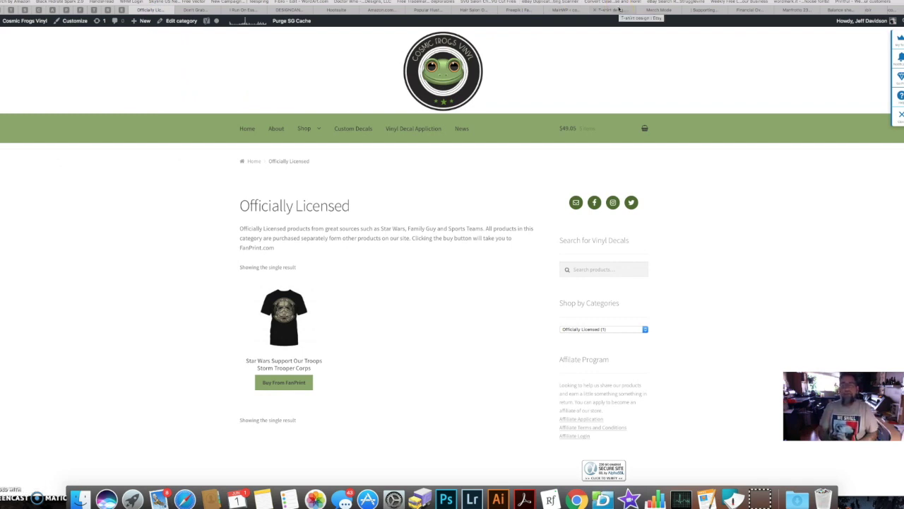
key("super+r")
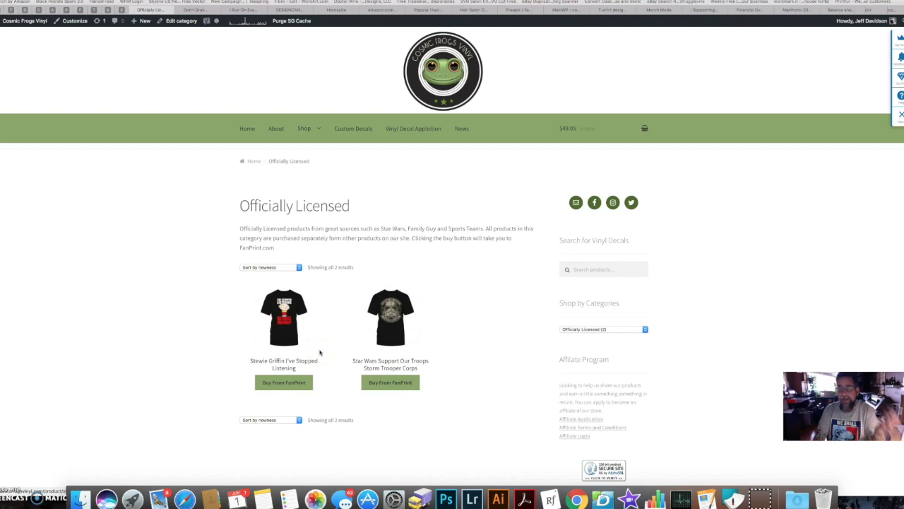
scroll(320, 352, "down", 1)
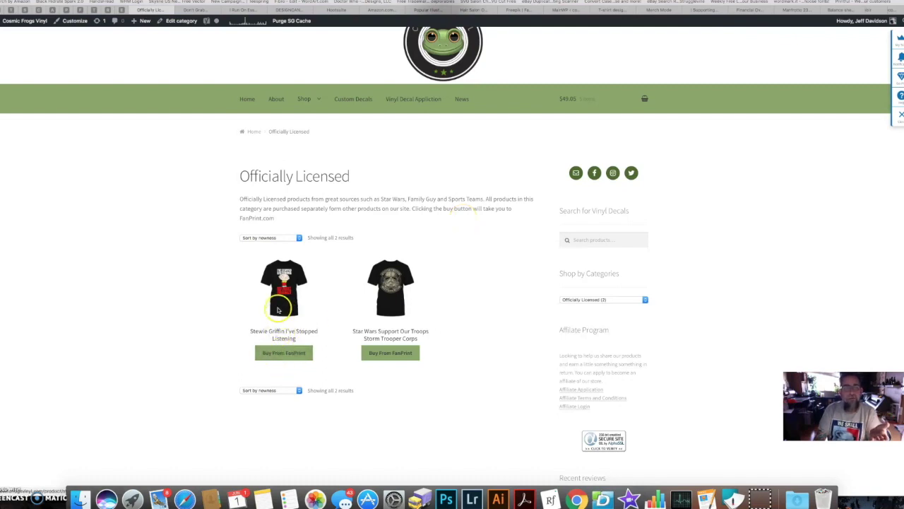
left_click(278, 309)
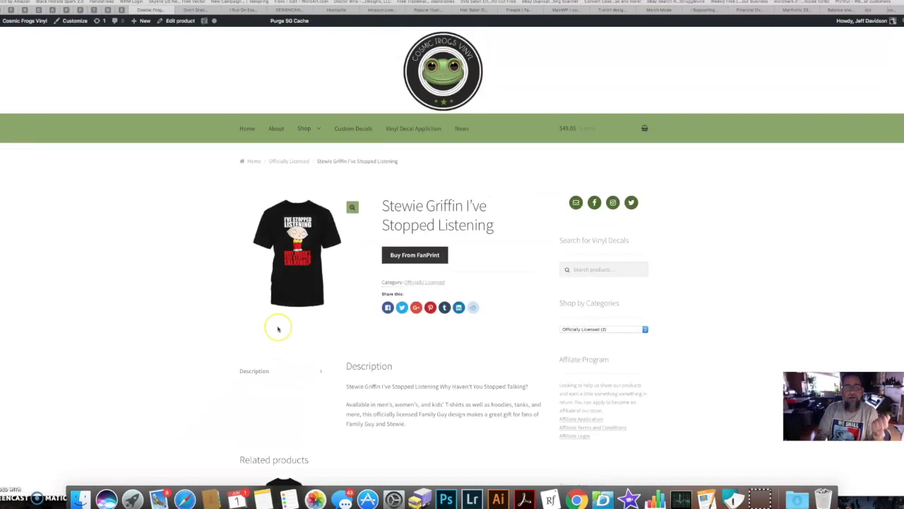
scroll(277, 328, "down", 3)
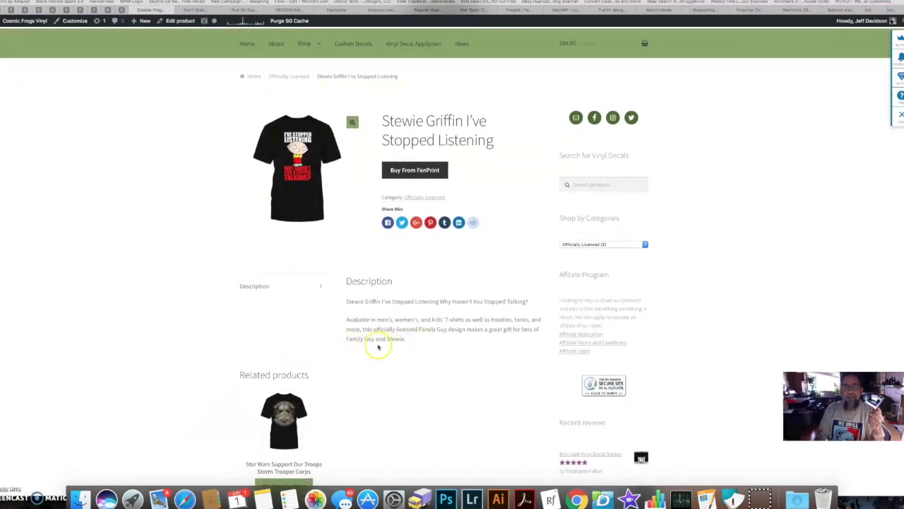
scroll(353, 356, "down", 2)
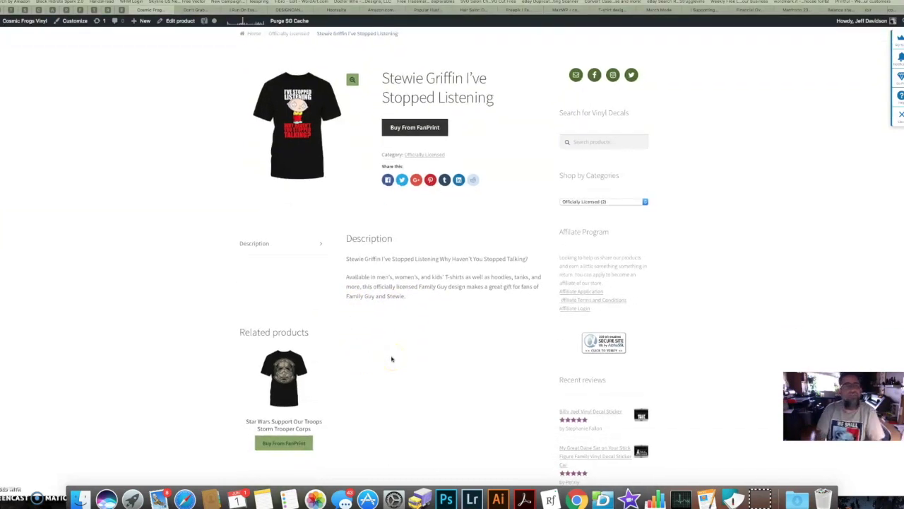
scroll(12, 79, "up", 4)
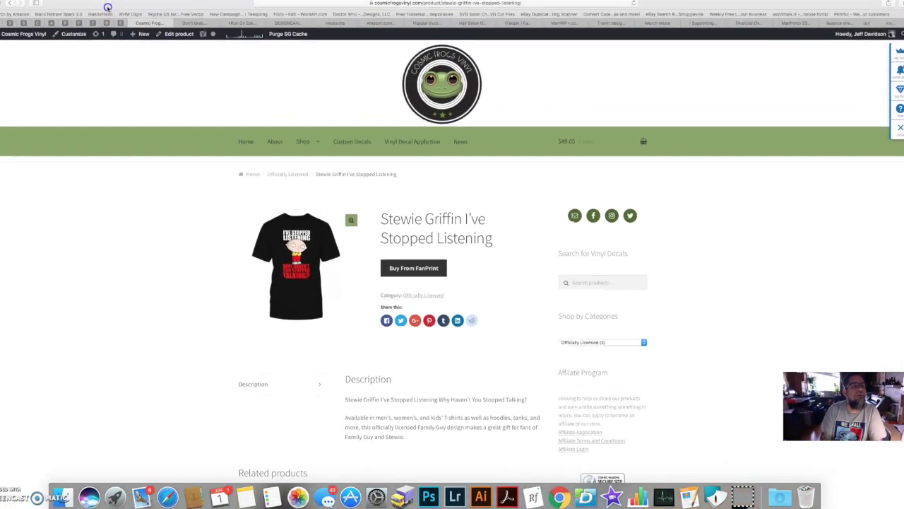
- Return to the Officially Licensed category page and copy the sentence "Clicking the buy button will take you to FanPrint.com"
left_click(9, 6)
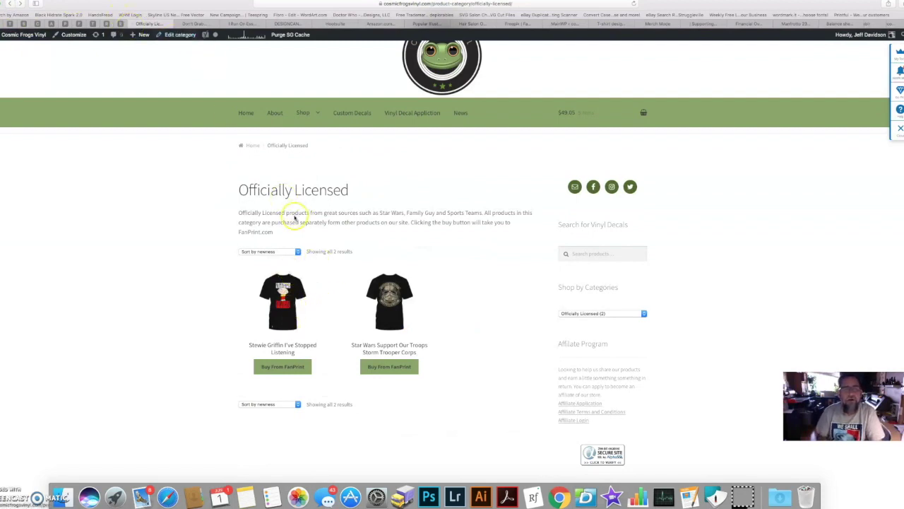
left_click(424, 224)
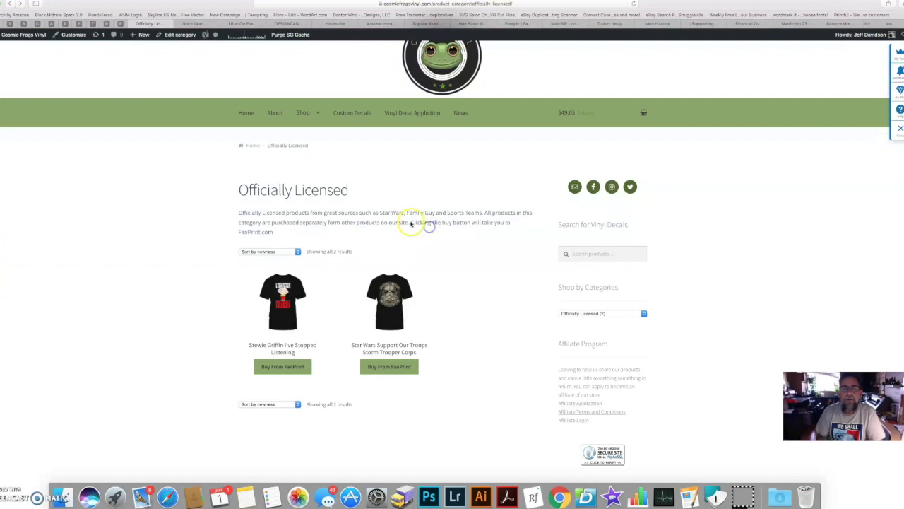
mouse_move(410, 224)
left_mouse_down()
mouse_move(470, 231)
mouse_move(420, 236)
left_mouse_up()
key("super+c")
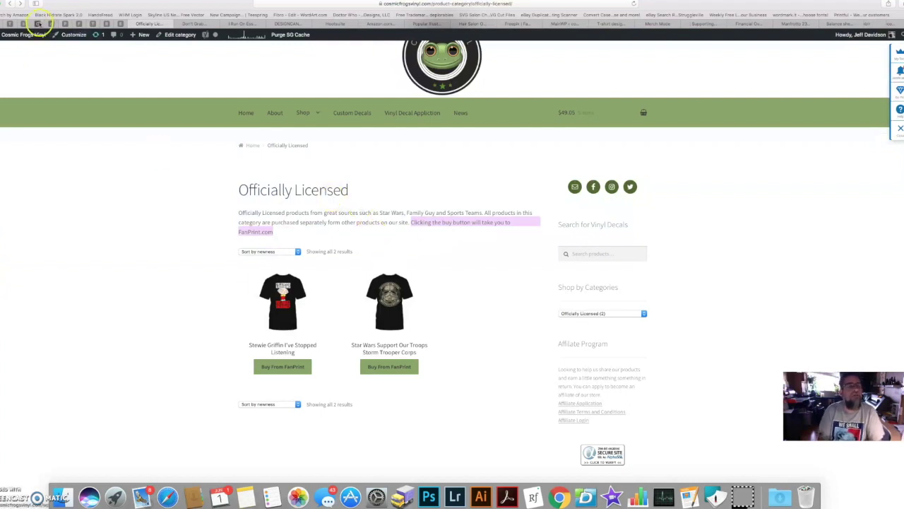
- Paste "Clicking the buy button will take you to FanPrint.com" into the Stewie Griffin product's short description and update the product
left_click(37, 23)
scroll(190, 262, "down", 15)
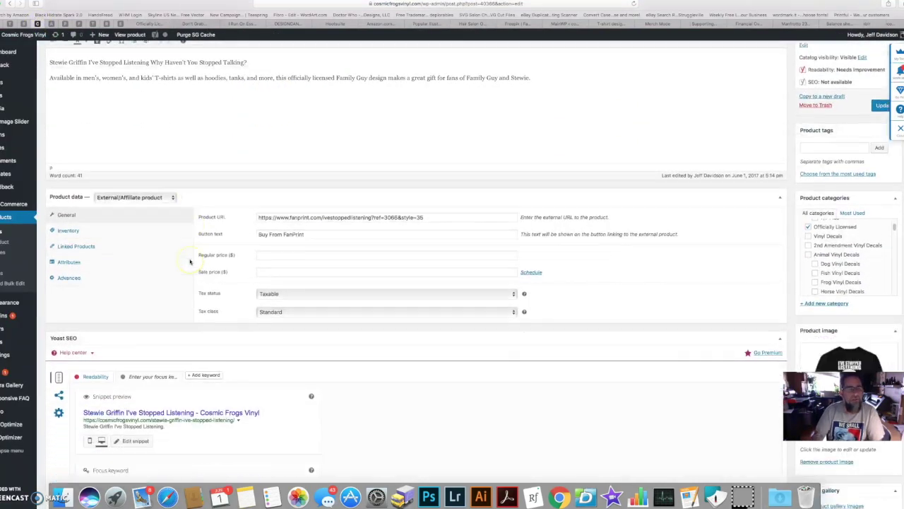
left_click(148, 361)
key("super+v")
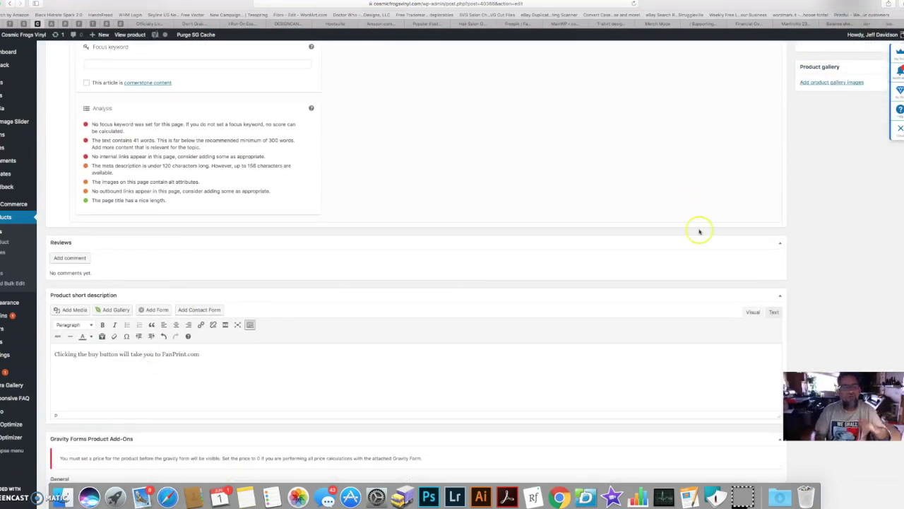
scroll(739, 247, "up", 3)
scroll(739, 249, "up", 8)
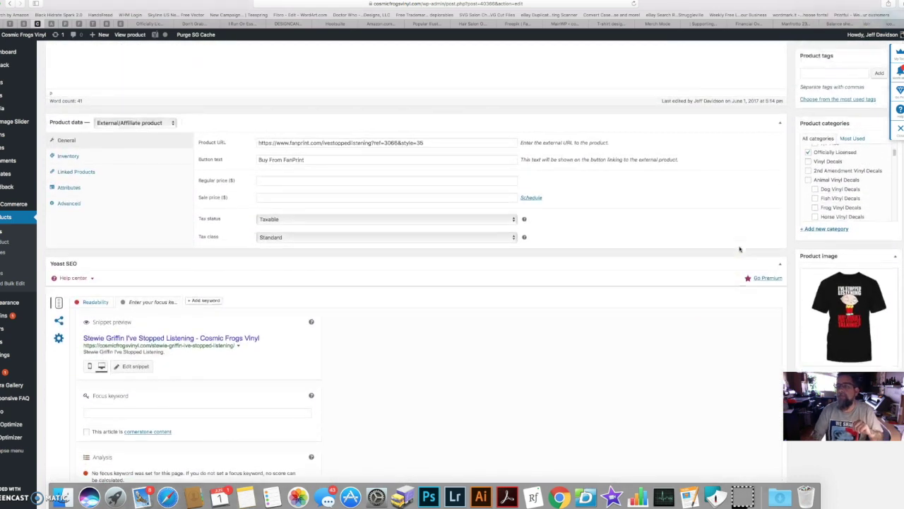
left_click(882, 128)
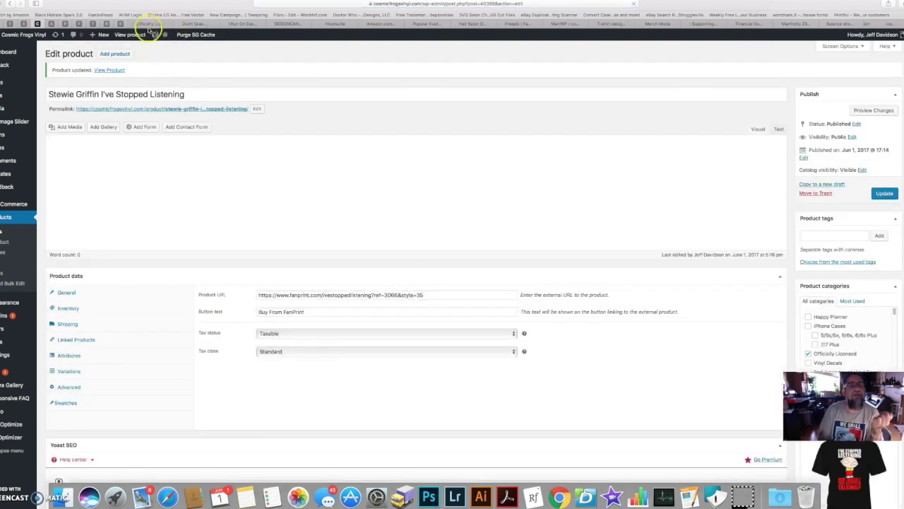
- Open the Stewie Griffin product from the store's category page and check its short description and layout
left_click(149, 25)
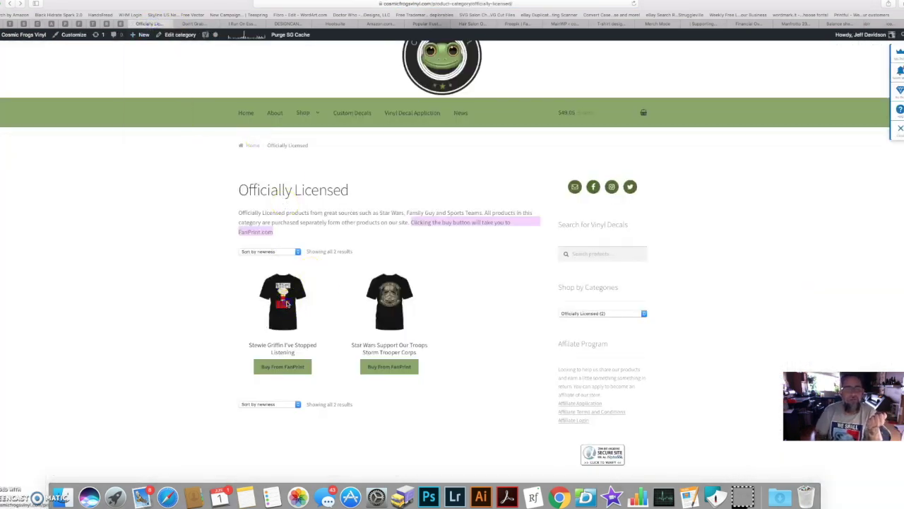
left_click(289, 304)
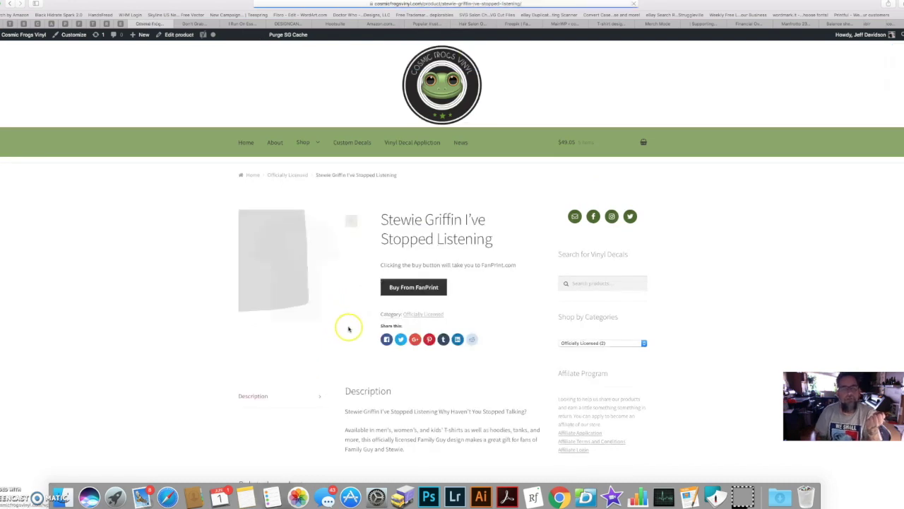
scroll(325, 323, "down", 1)
scroll(325, 328, "down", 1)
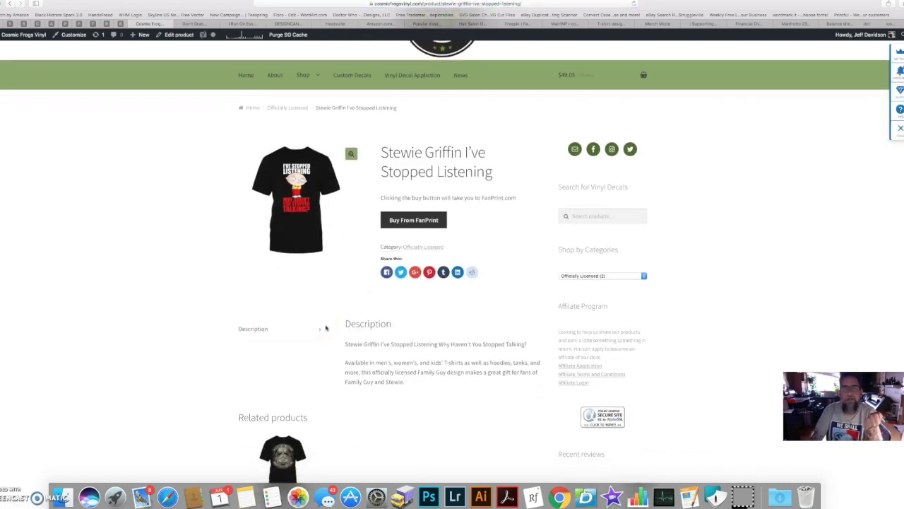
left_click(329, 324)
left_click(456, 152)
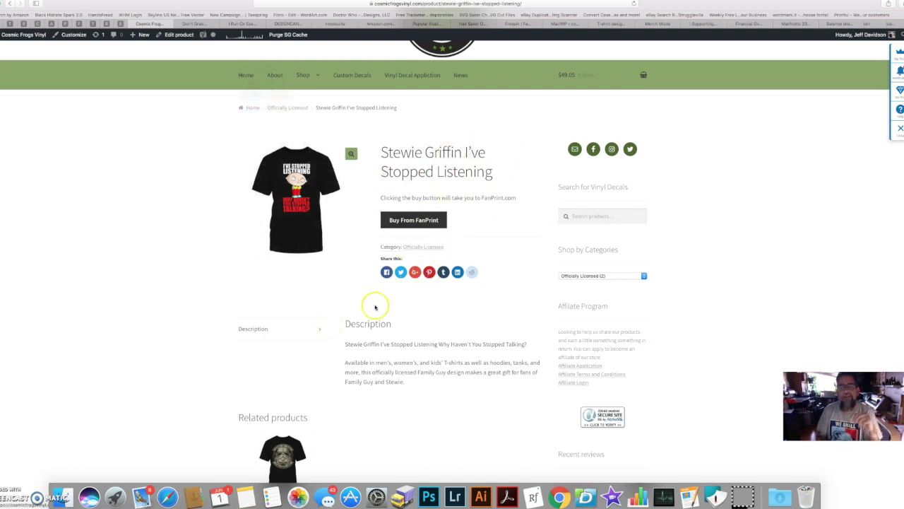
- Follow the product's Buy From FanPrint link and preview the youth T-shirt and 11oz black mug versions
left_click(412, 221)
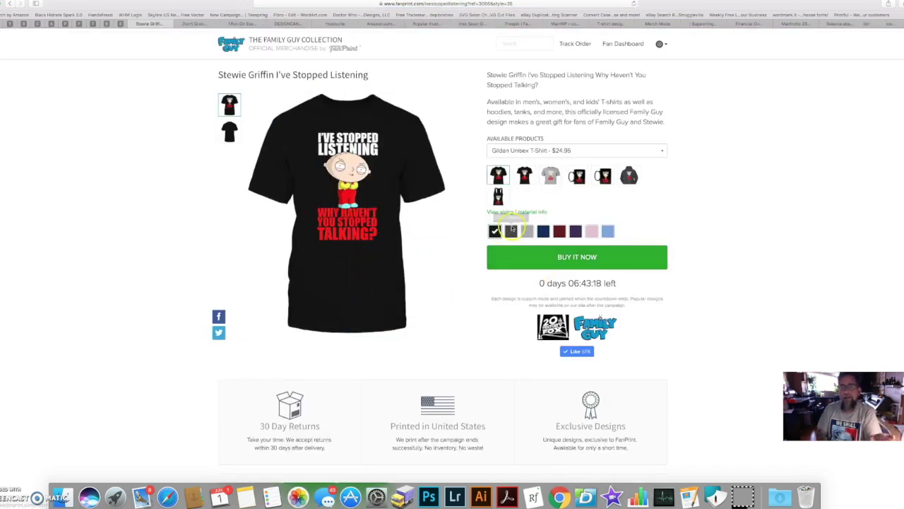
left_click(550, 176)
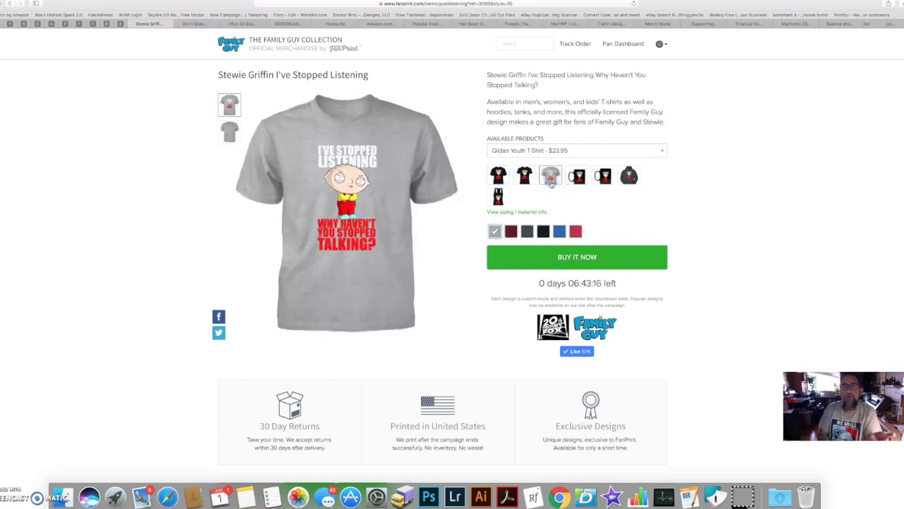
left_click(576, 176)
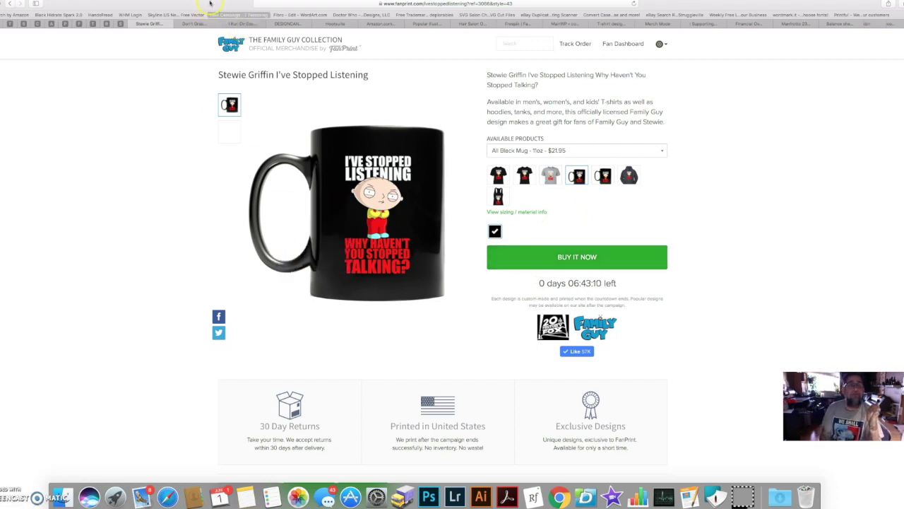
left_click_drag(210, 5, 200, 0)
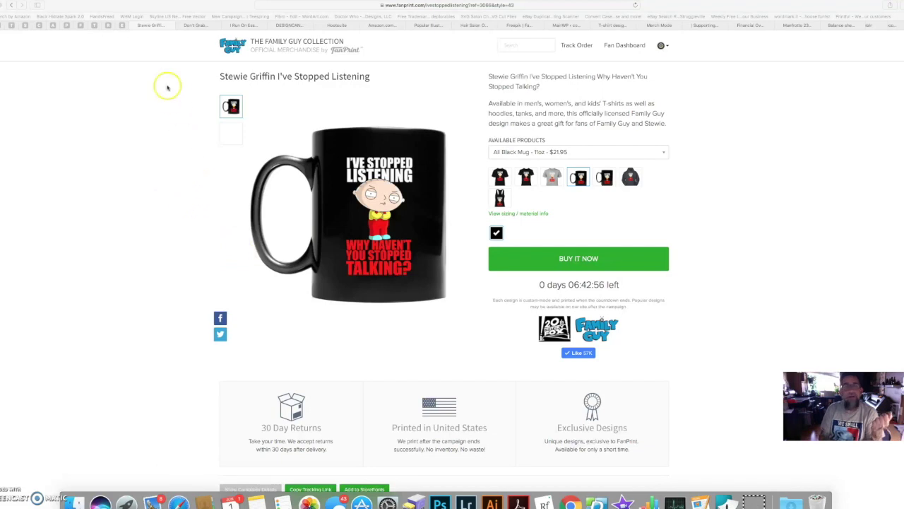
- Quick-edit the Stewie Griffin product in the store's product list, adding the tags "Family Guy, Stewie, Stewie Griffin", and save it
left_click(39, 25)
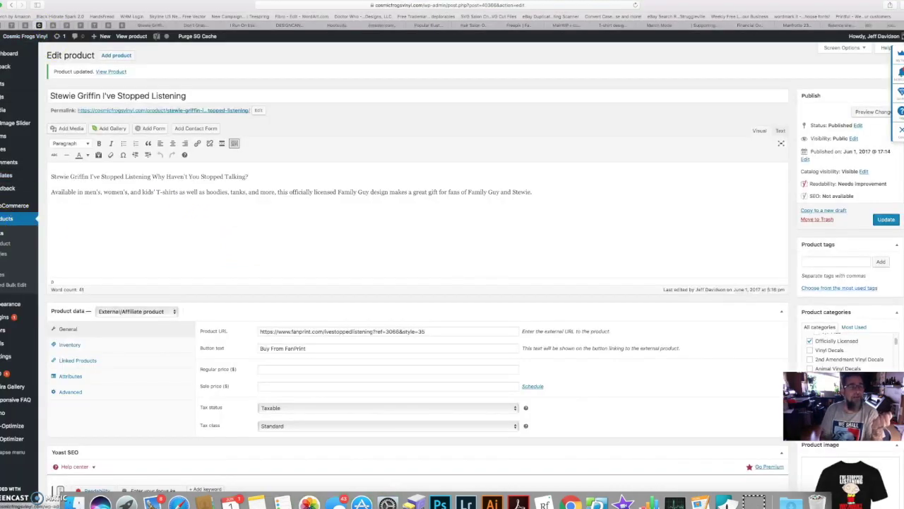
left_click(3, 240)
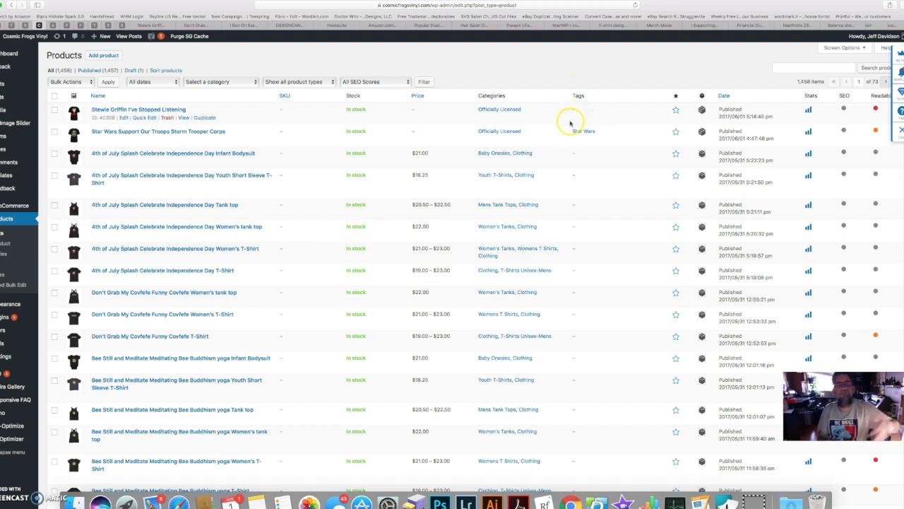
left_click(142, 117)
left_click(432, 120)
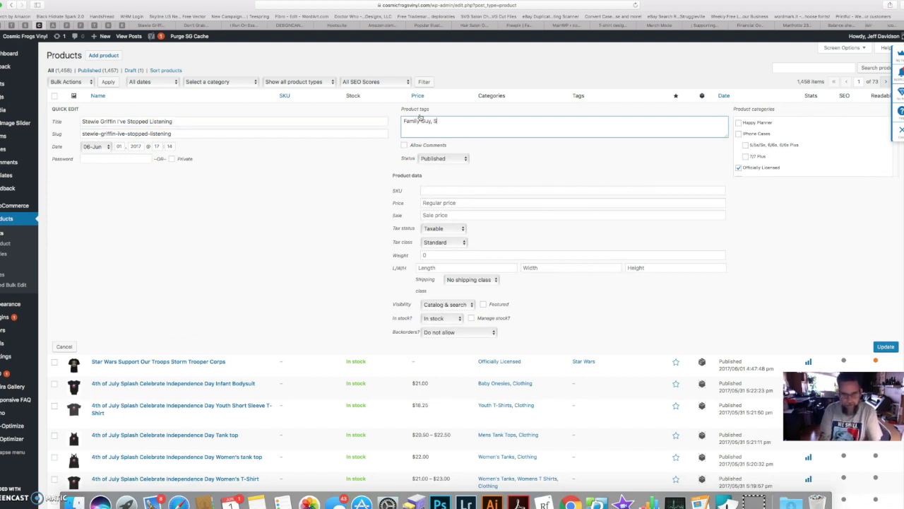
type("ewie, Stewie Griffin")
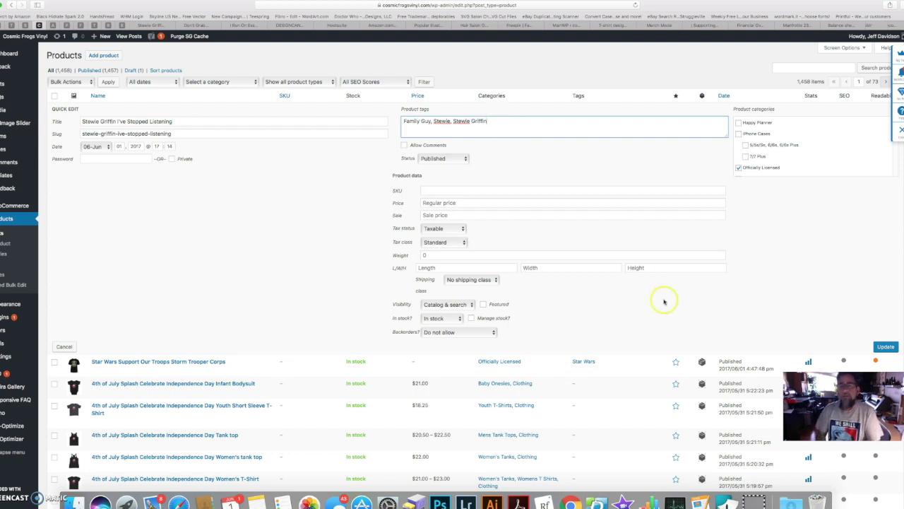
left_click(886, 346)
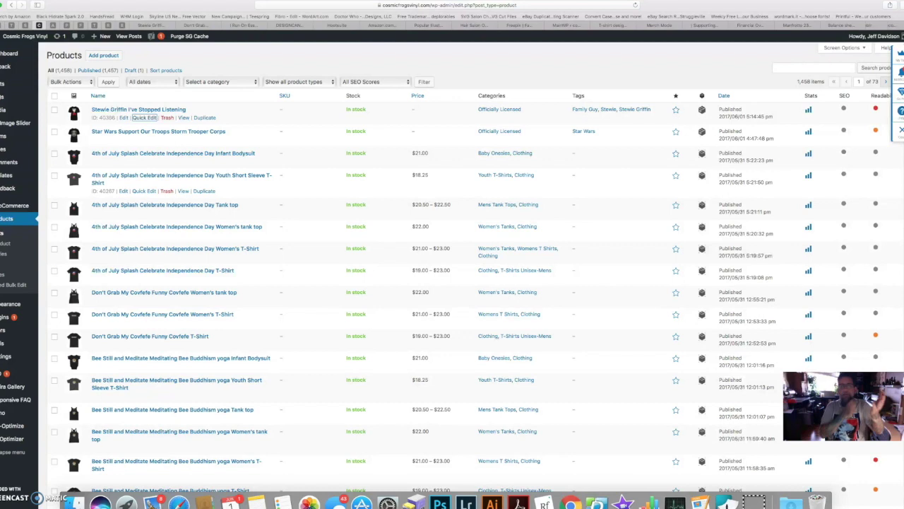
- Switch to FanPrint, open the fan dashboard and view the list of storefronts
left_click(80, 25)
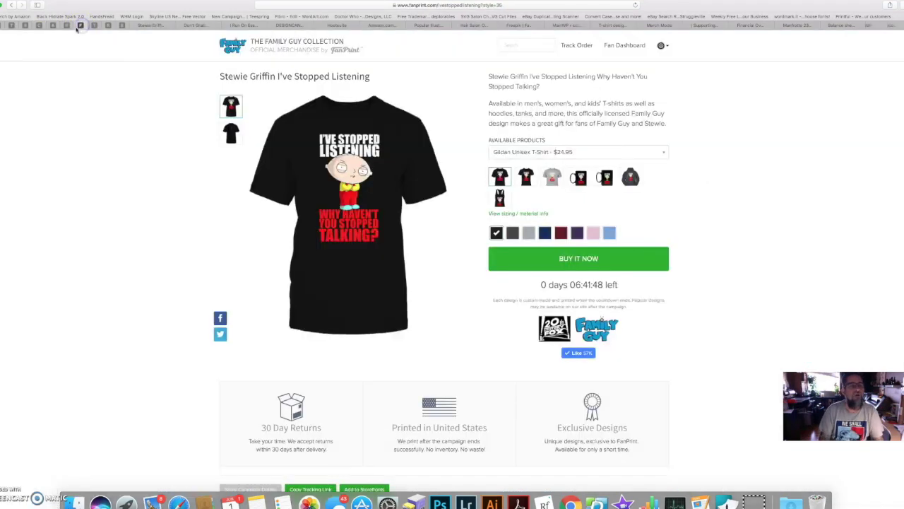
left_click(625, 46)
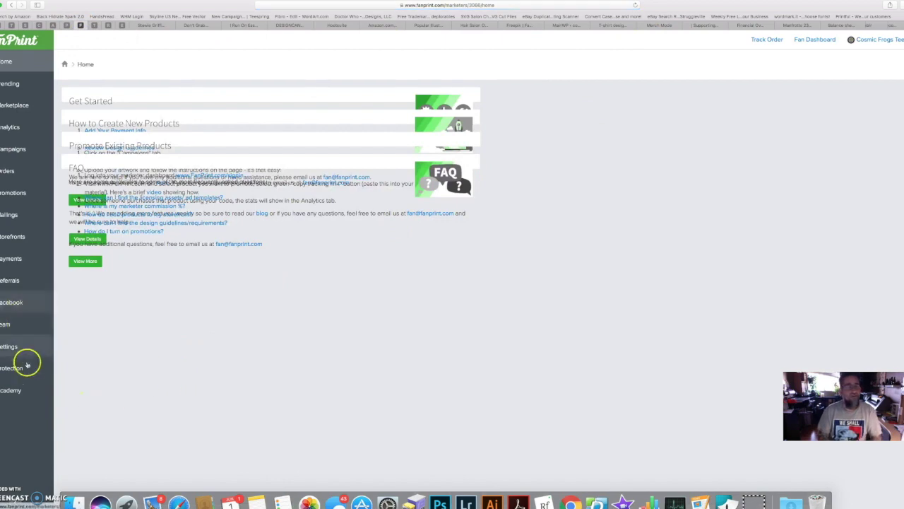
left_click(10, 242)
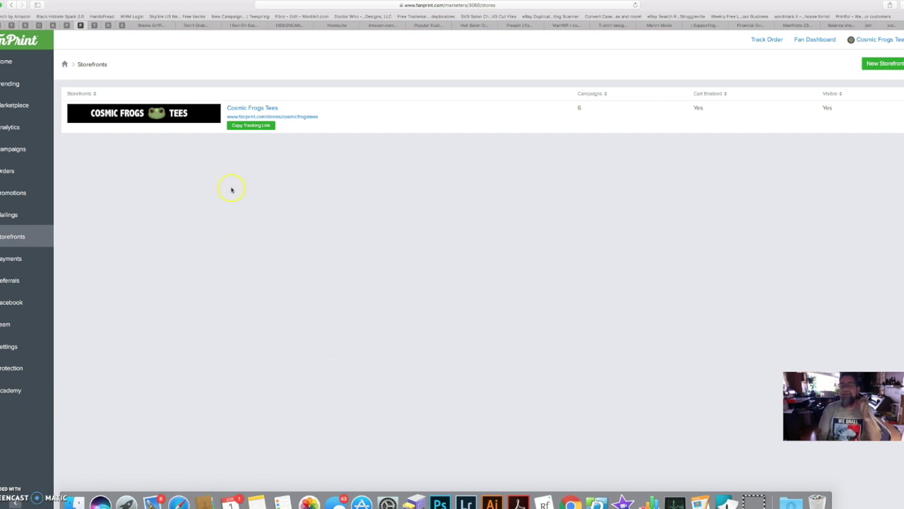
- Return to the Cosmic Frogs Vinyl WordPress admin and review the Jetpack site stats, including the daily views chart and top posts
left_click(39, 25)
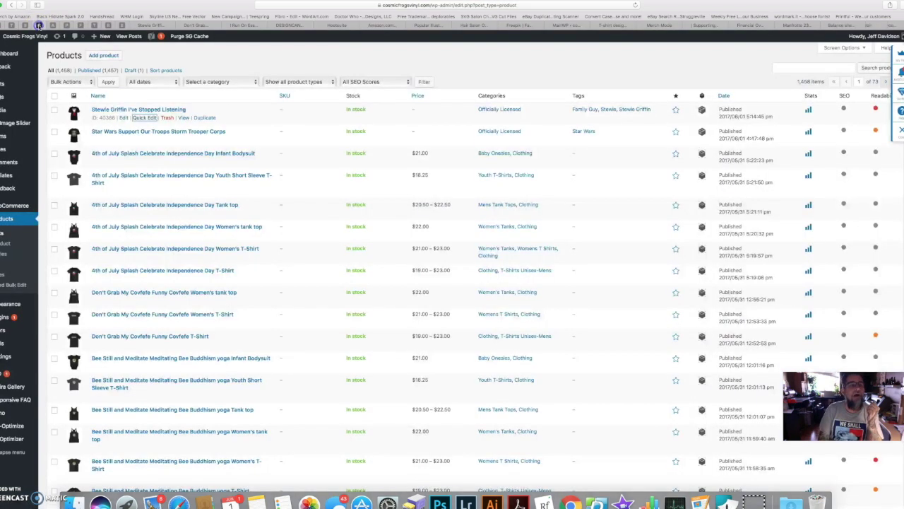
mouse_move(4, 65)
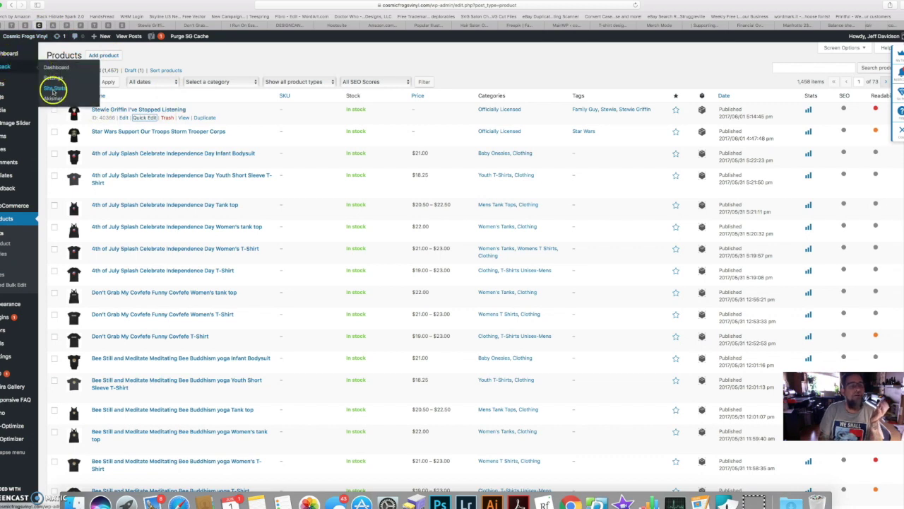
left_click(45, 91)
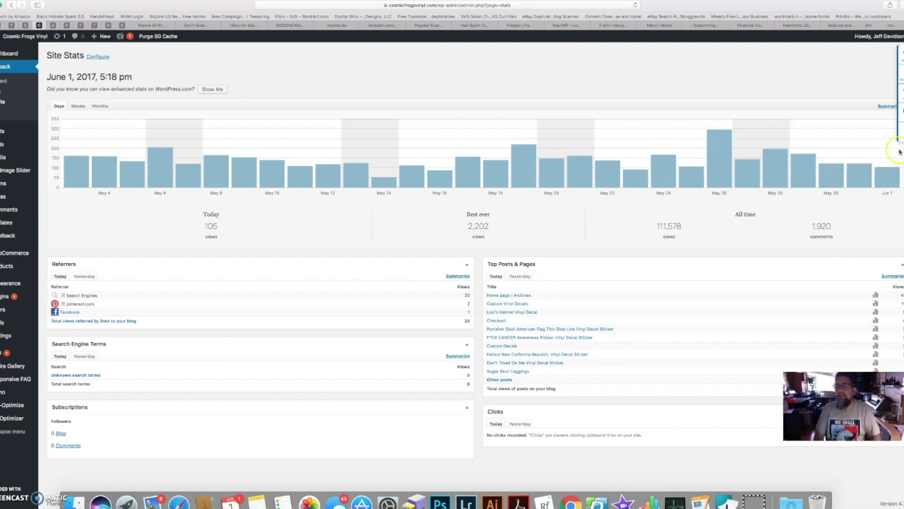
mouse_move(890, 178)
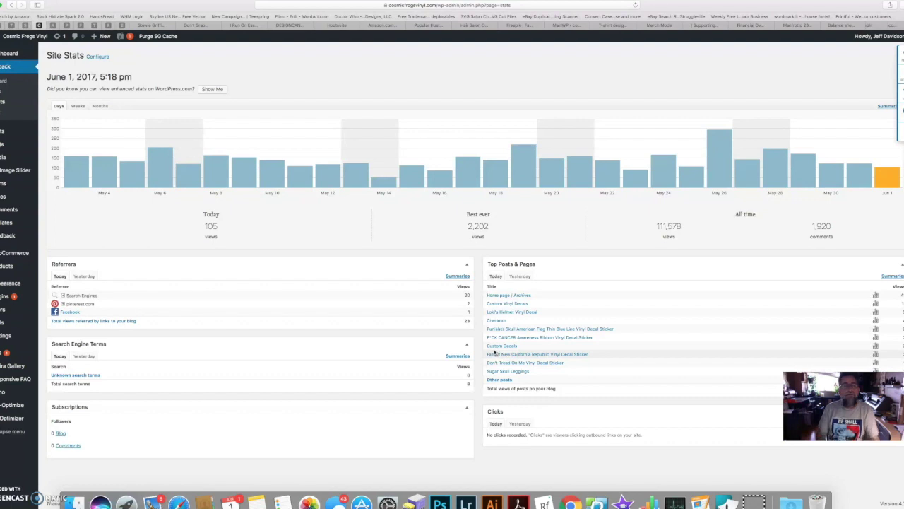
left_click(217, 168)
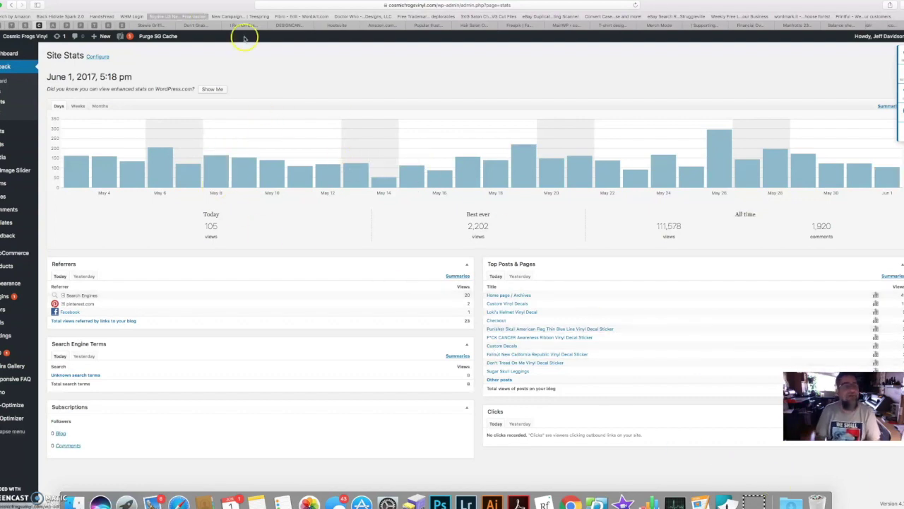